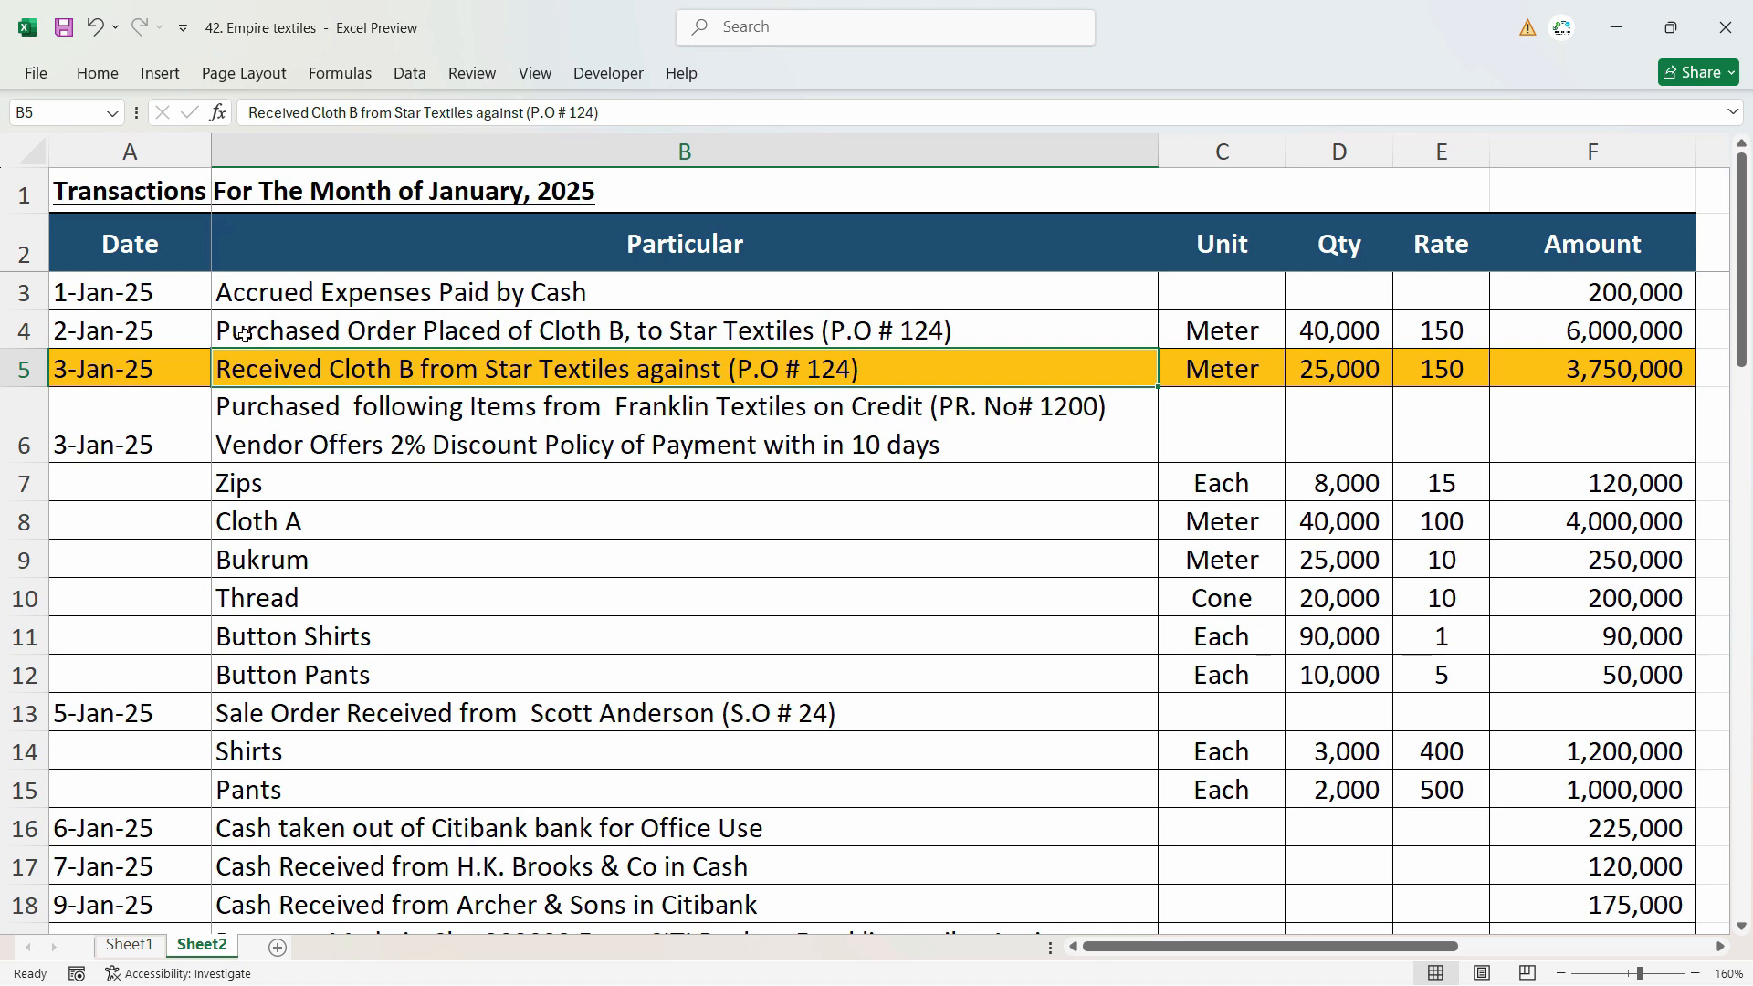
Step: Compare the ordered and received quantities of Cloth B from Star Textiles in the January transactions sheet
{"action": "left_click", "coordinate": [230, 340]}
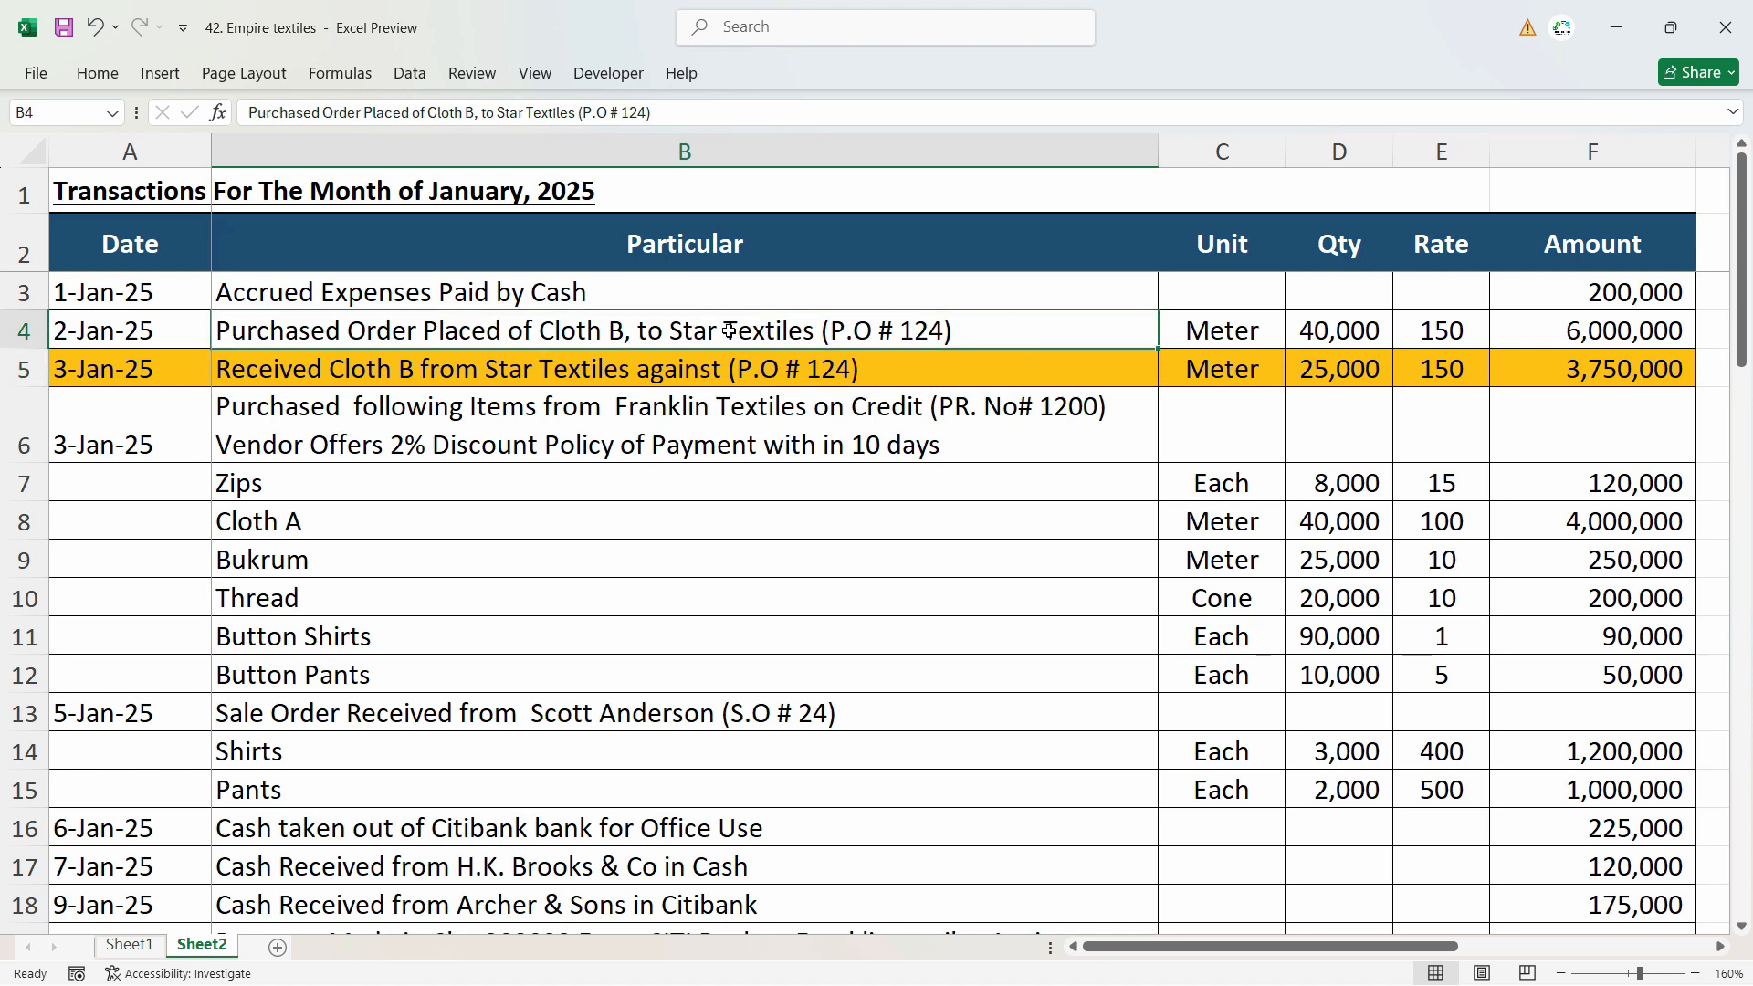
{"action": "left_click", "coordinate": [1353, 342]}
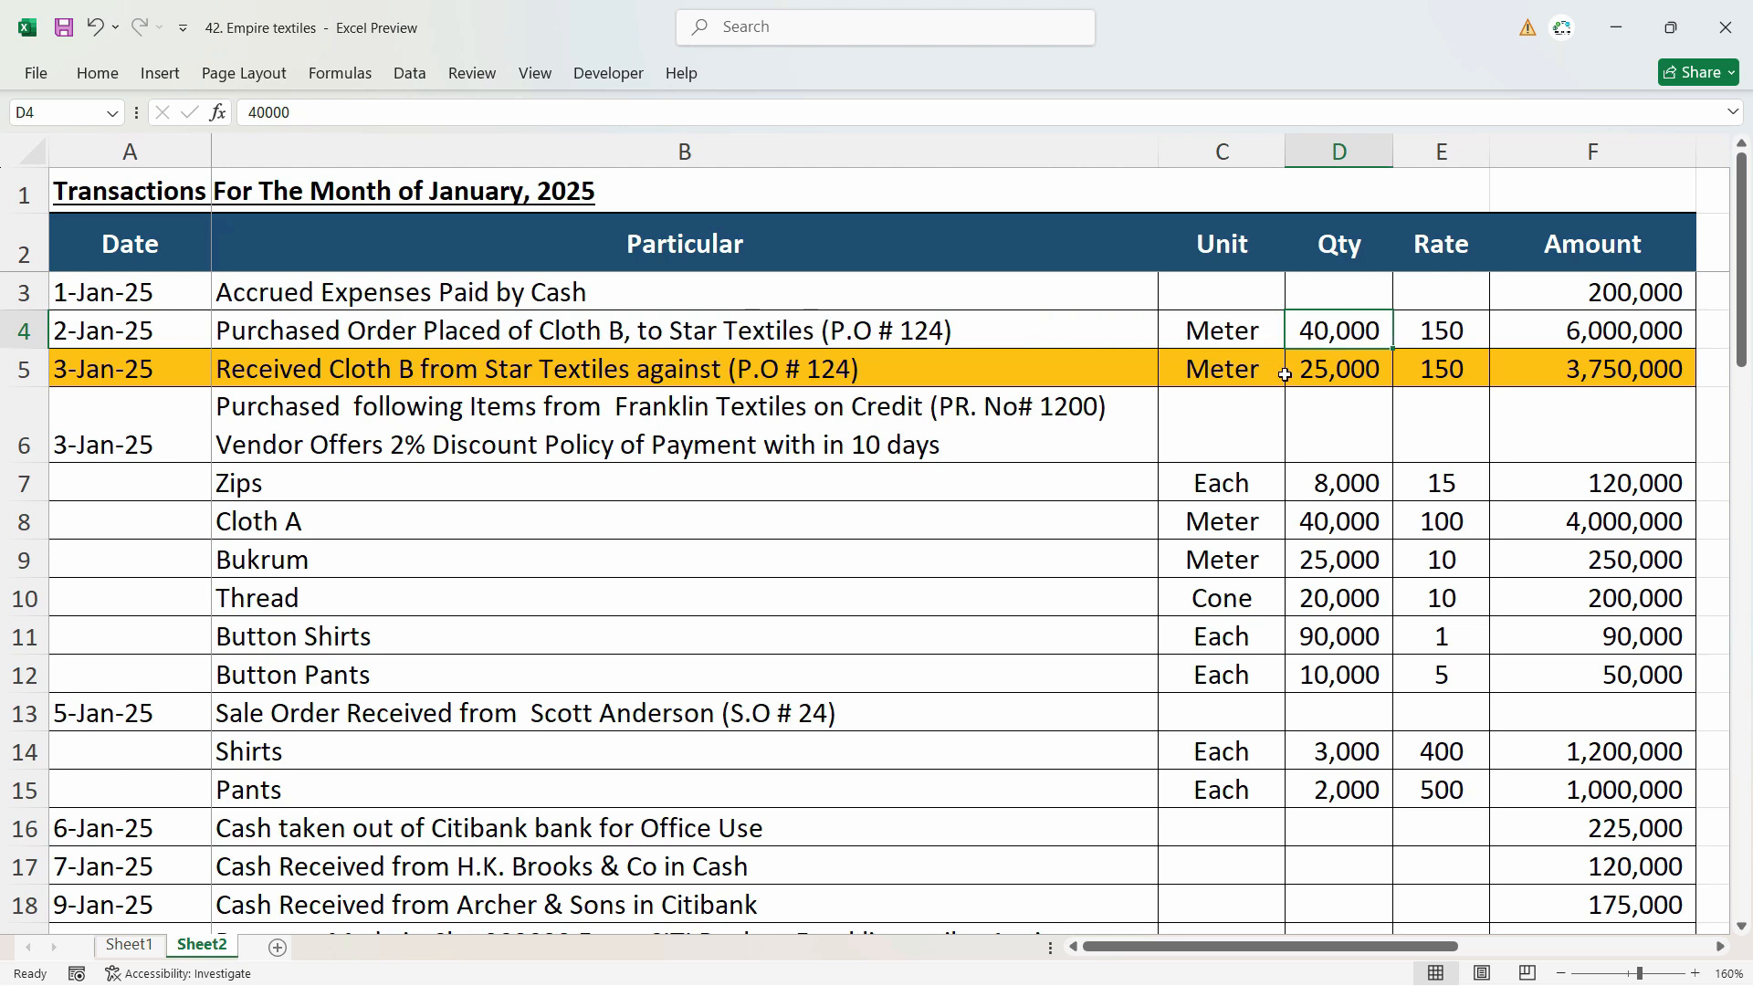
{"action": "left_click", "coordinate": [966, 375]}
{"action": "left_click", "coordinate": [1342, 376]}
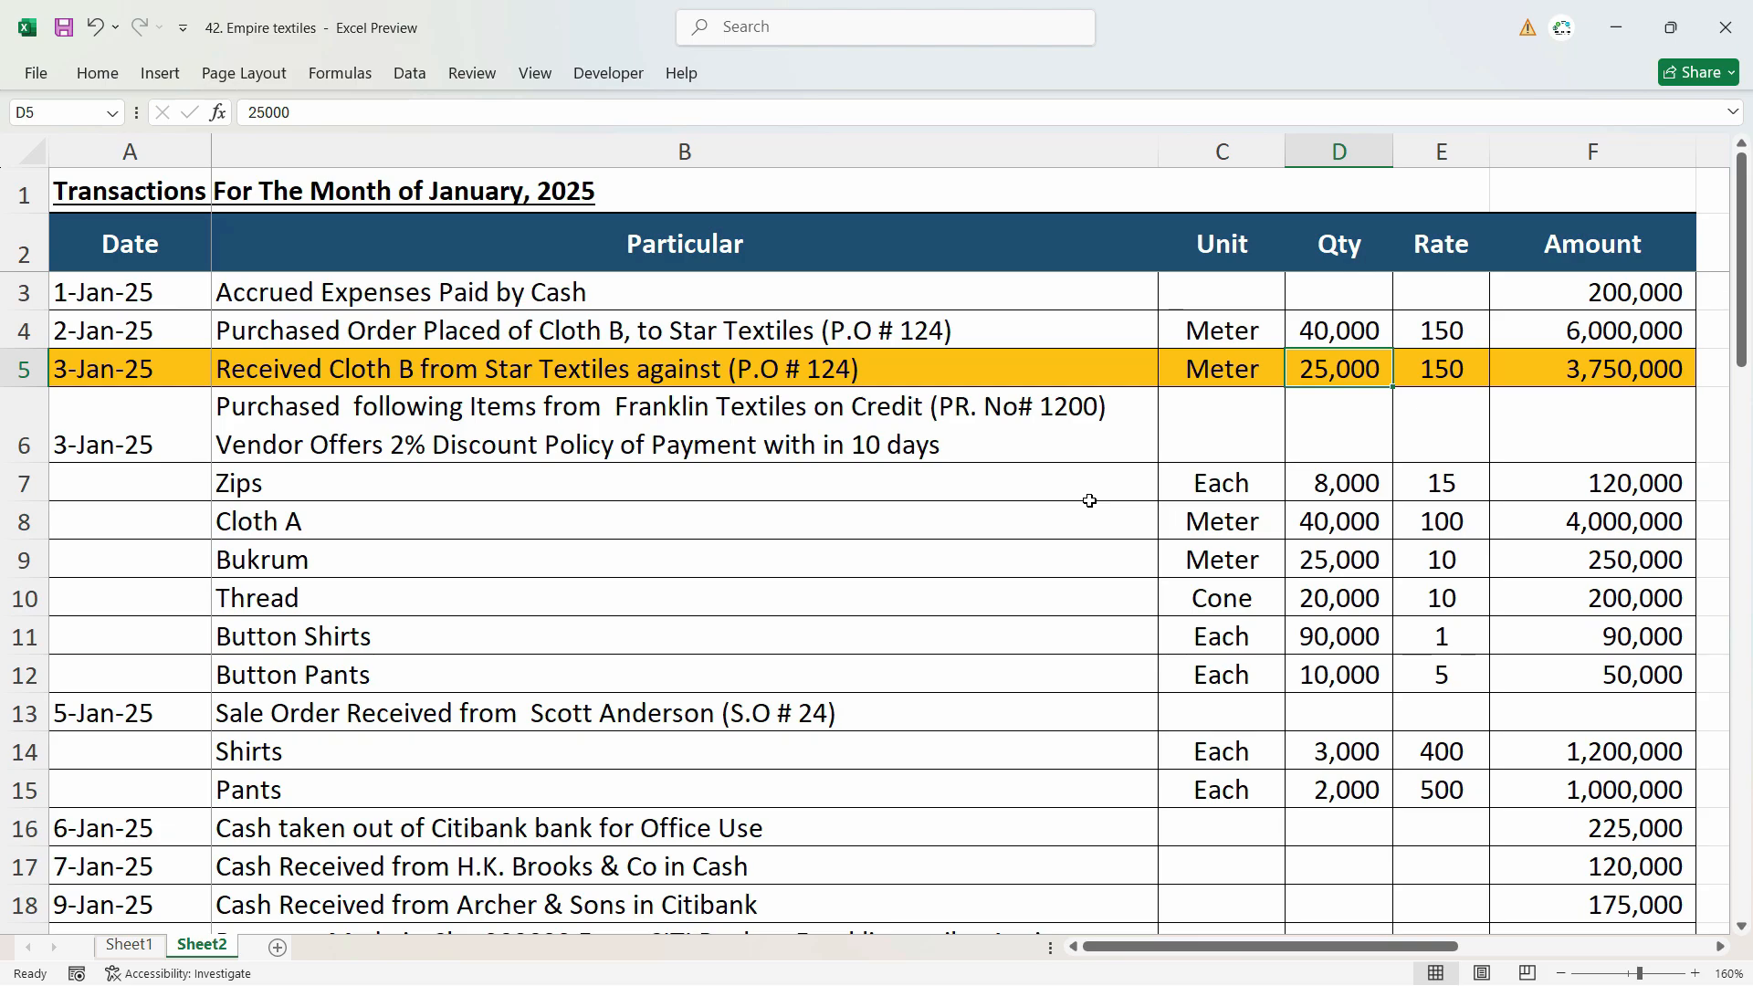
Step: Switch to TallyPrime and reopen the Day Book of Empire Textiles from the gateway
{"action": "key", "text": "alt+Tab"}
{"action": "key", "text": "Tab"}
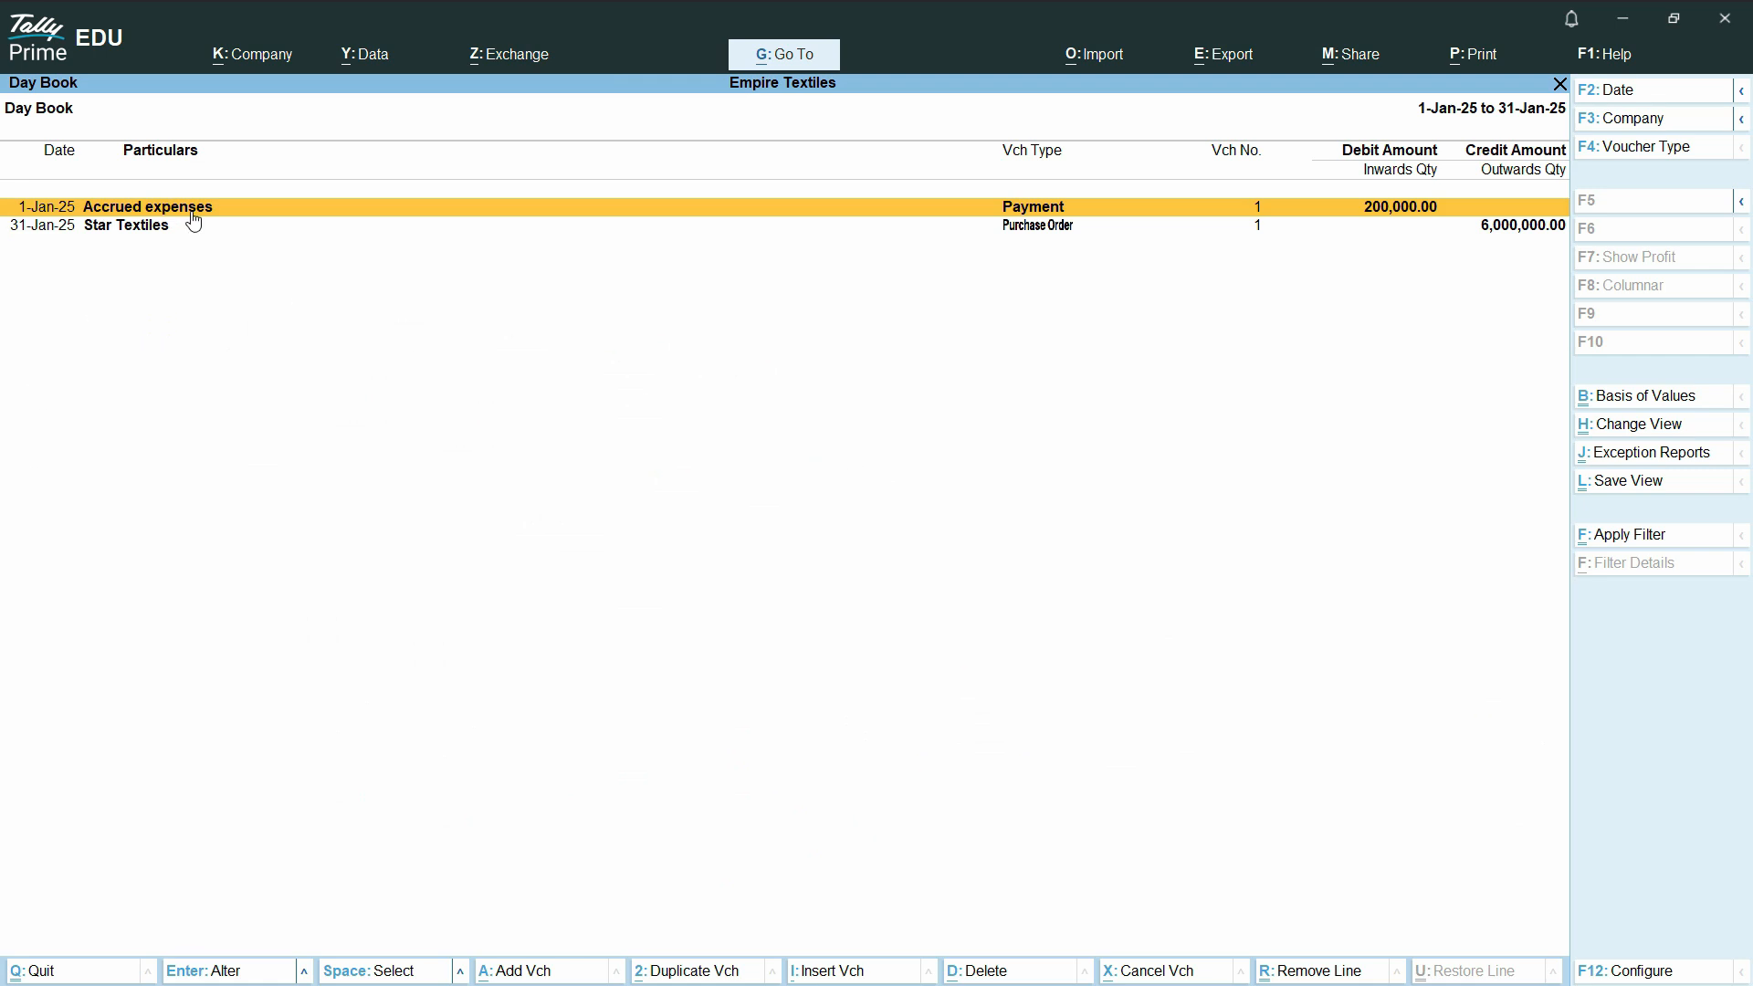
{"action": "key", "text": "Escape"}
{"action": "key", "text": "Escape"}
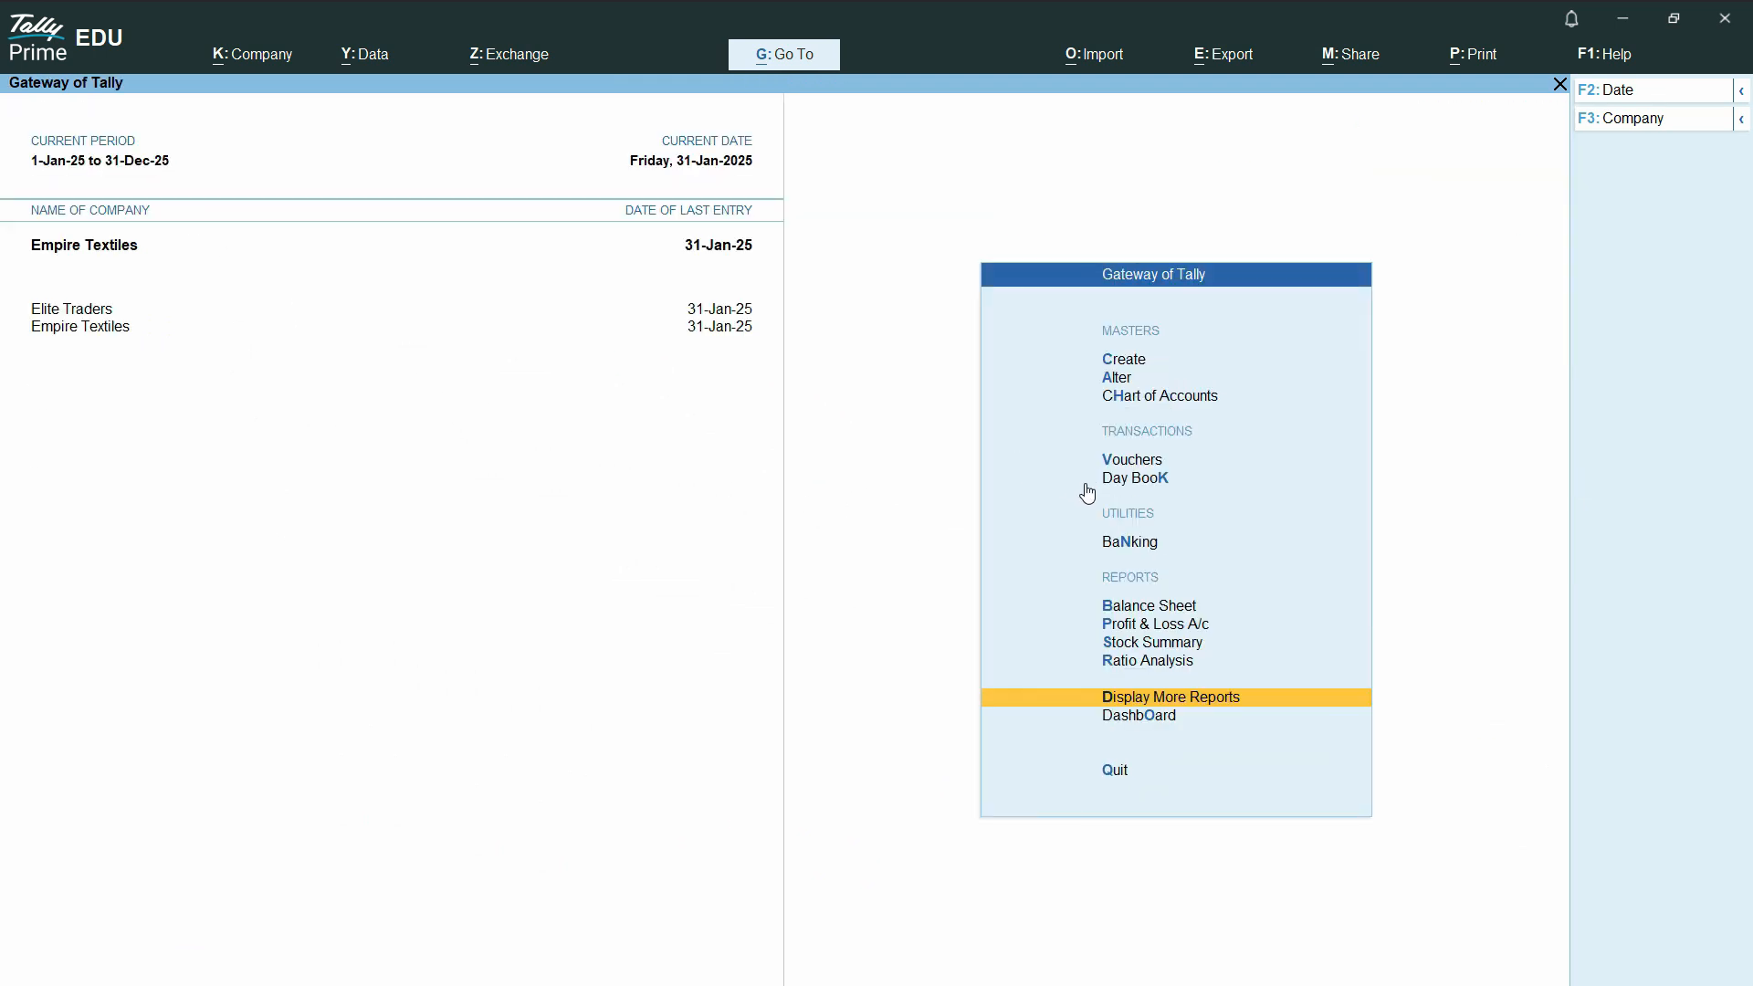
{"action": "left_click", "coordinate": [1178, 701]}
{"action": "left_click", "coordinate": [1135, 427]}
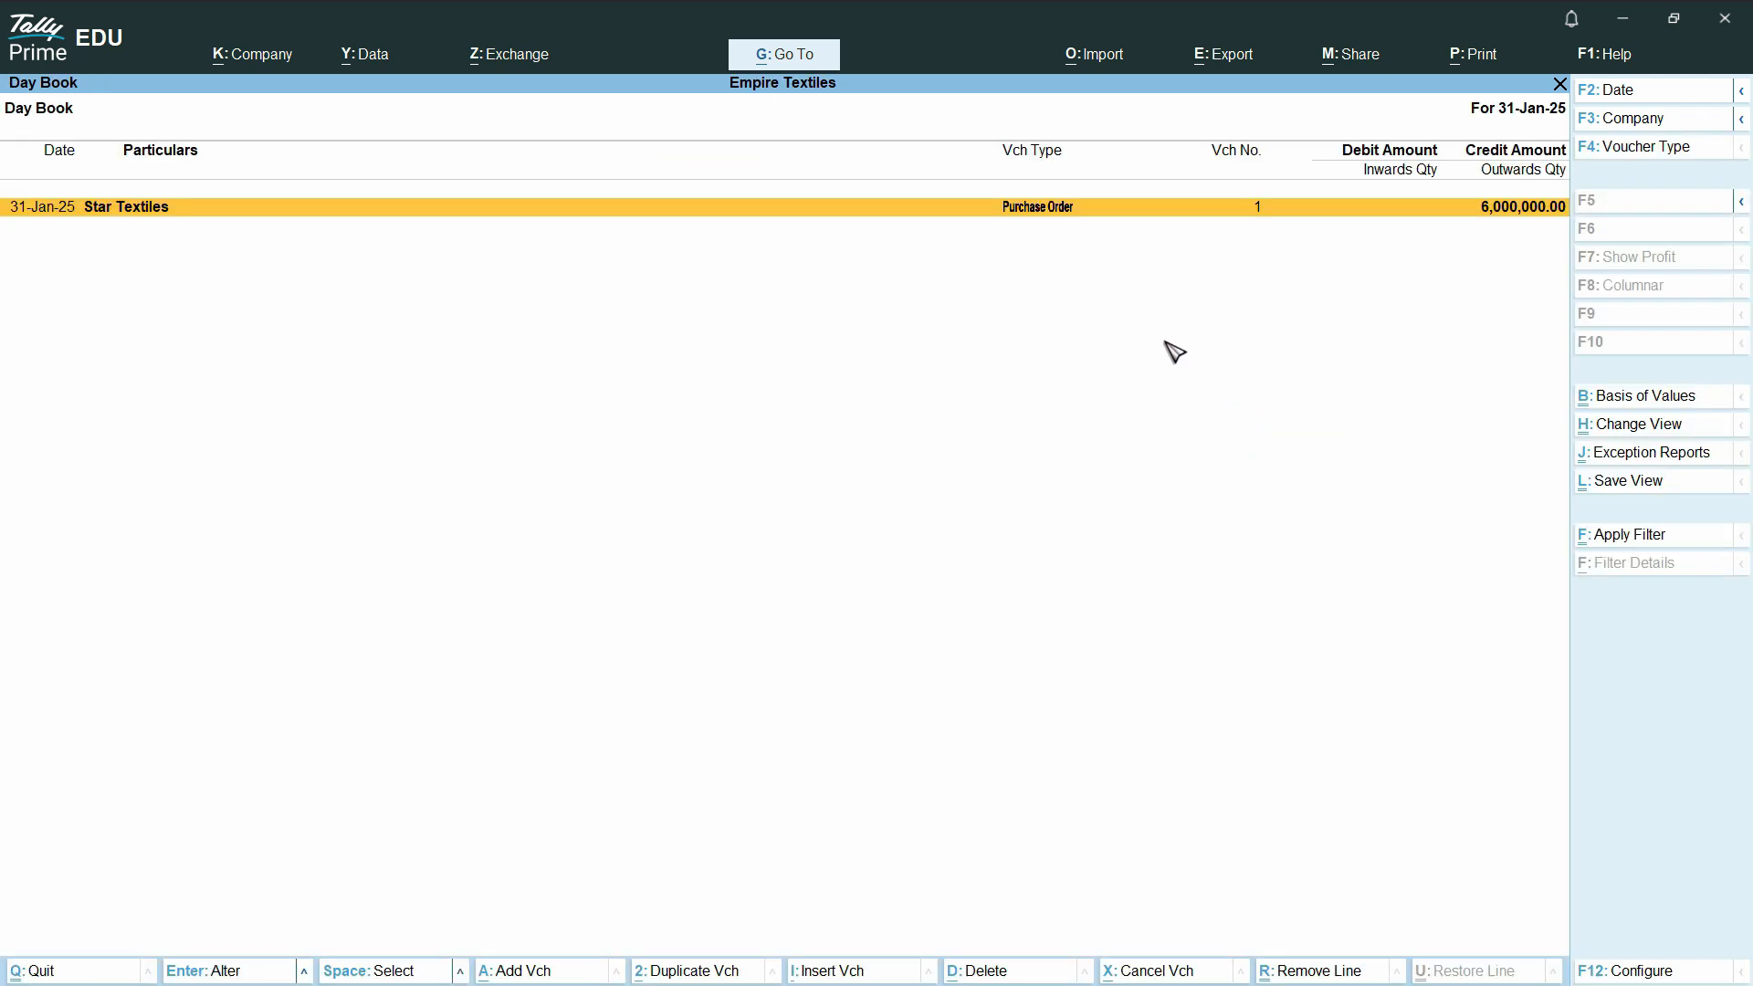
Step: Set the Day Book period from 1-1-2025 to 31-01-25
{"action": "left_click", "coordinate": [1741, 90]}
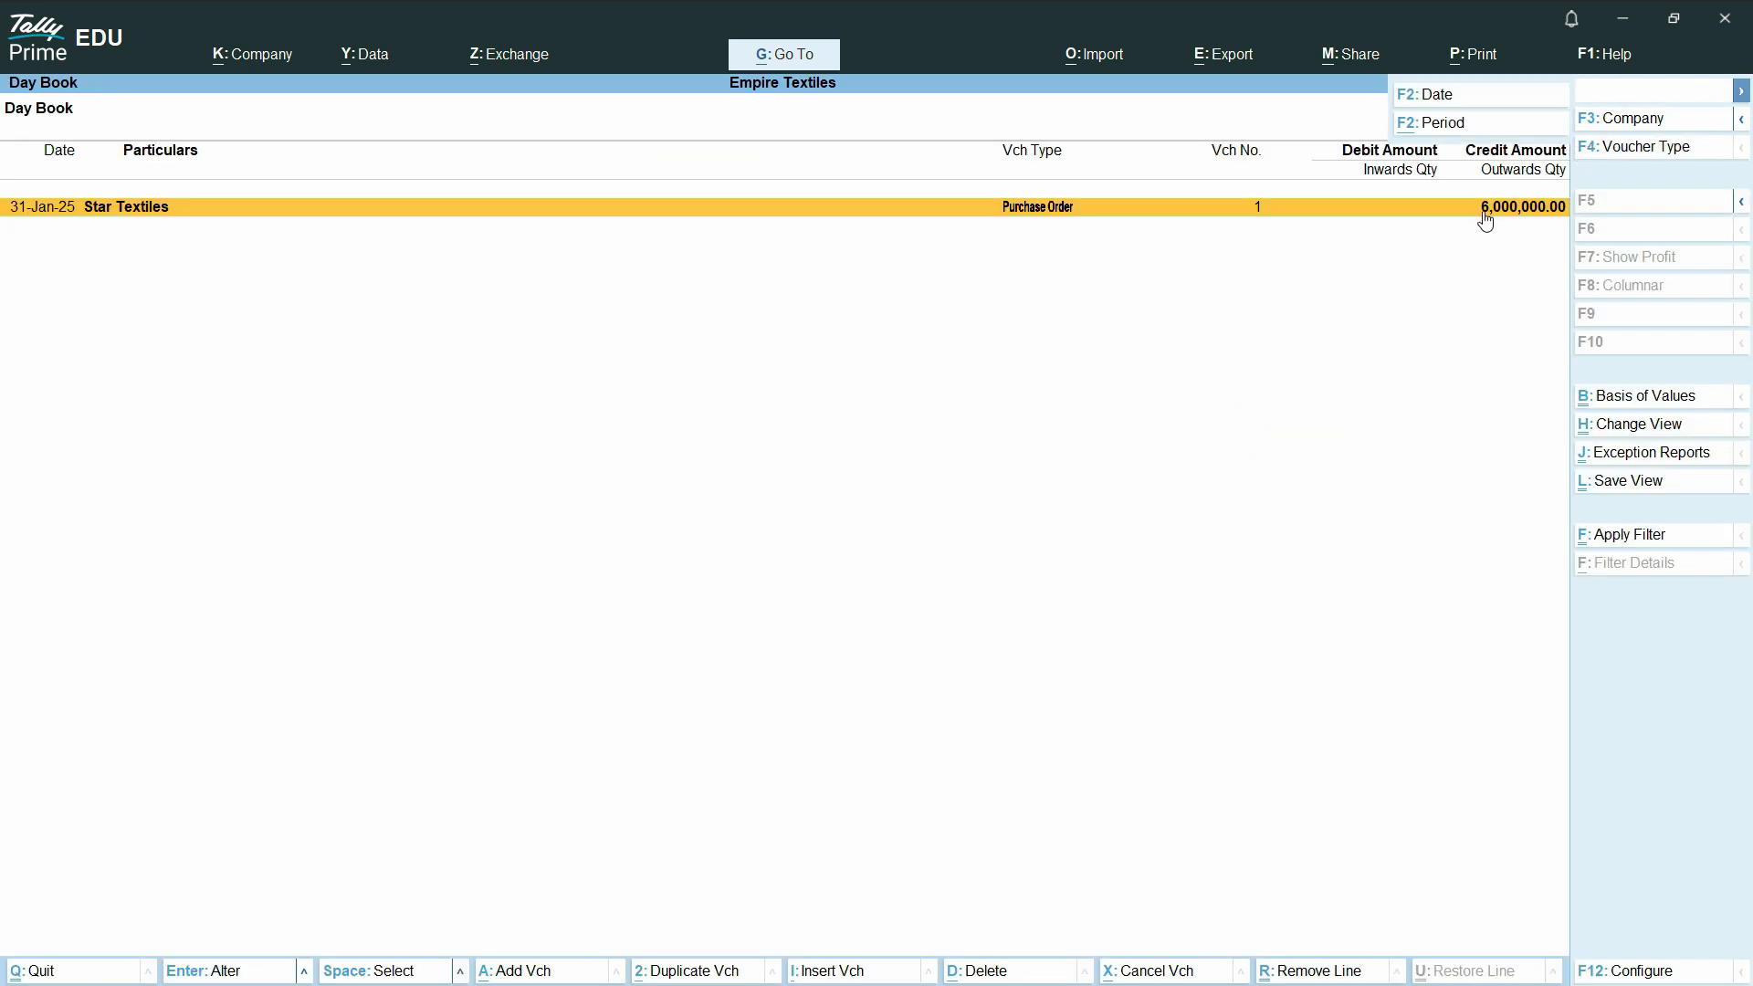
{"action": "left_click", "coordinate": [1455, 125]}
{"action": "type", "text": "01"}
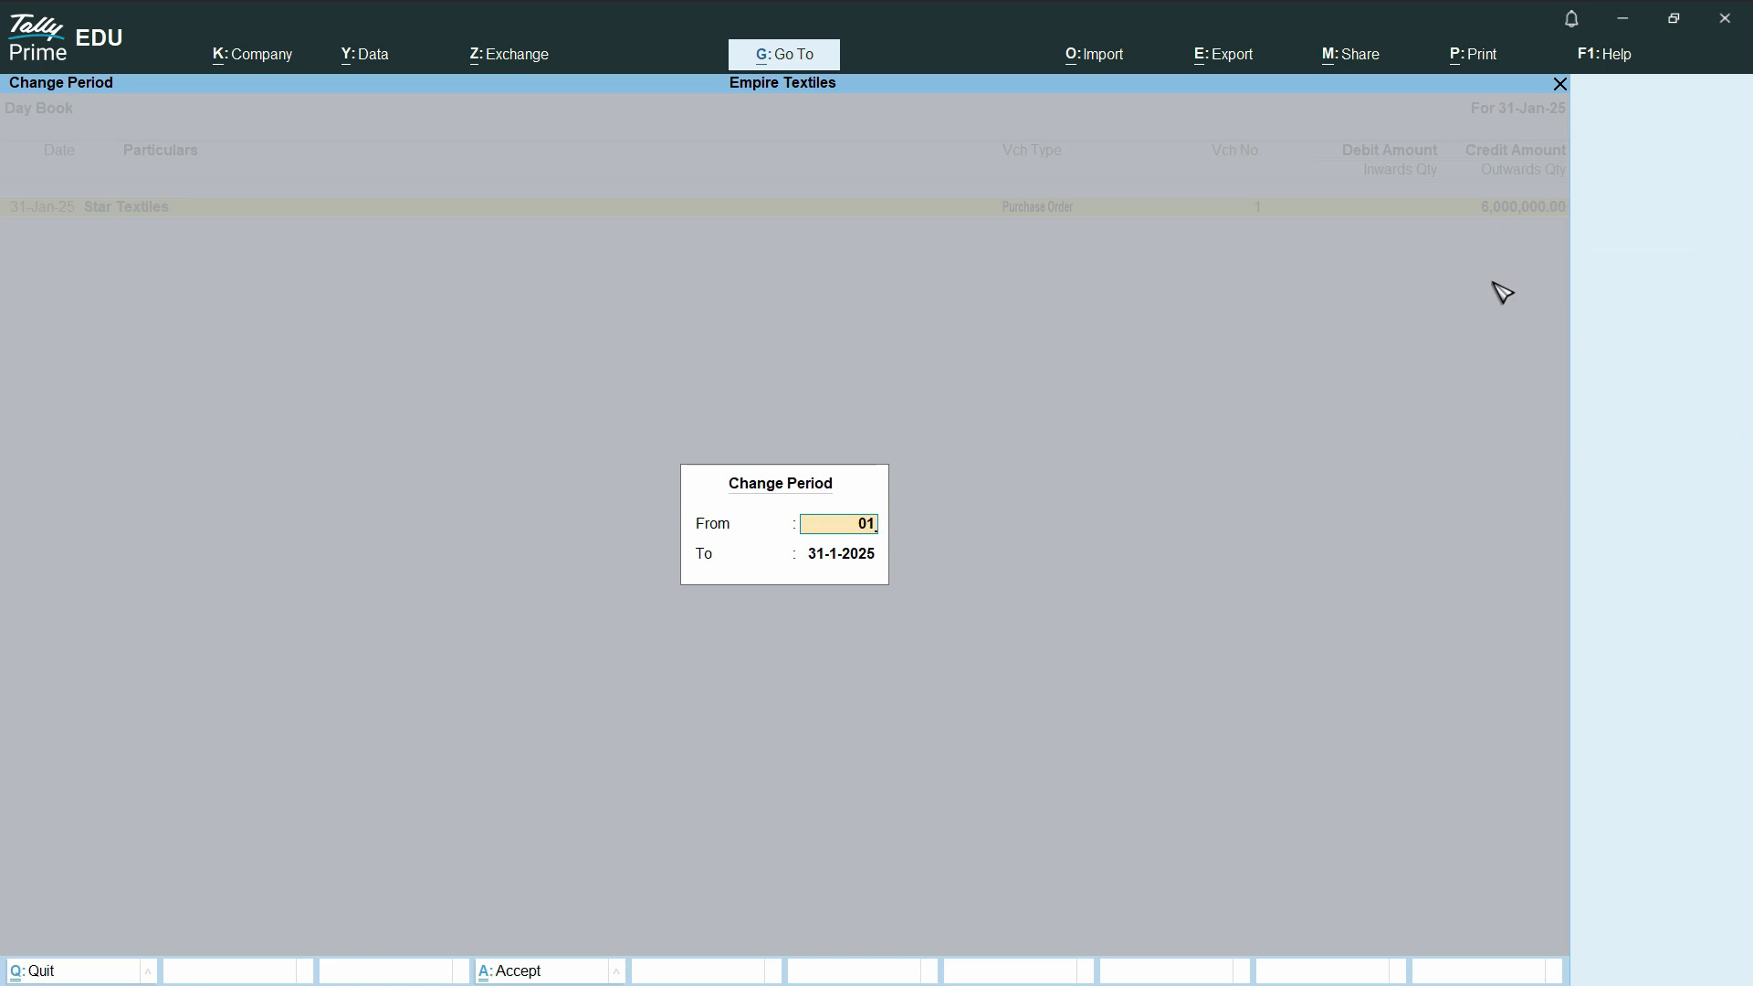
{"action": "key", "text": "Return"}
{"action": "type", "text": "3"}
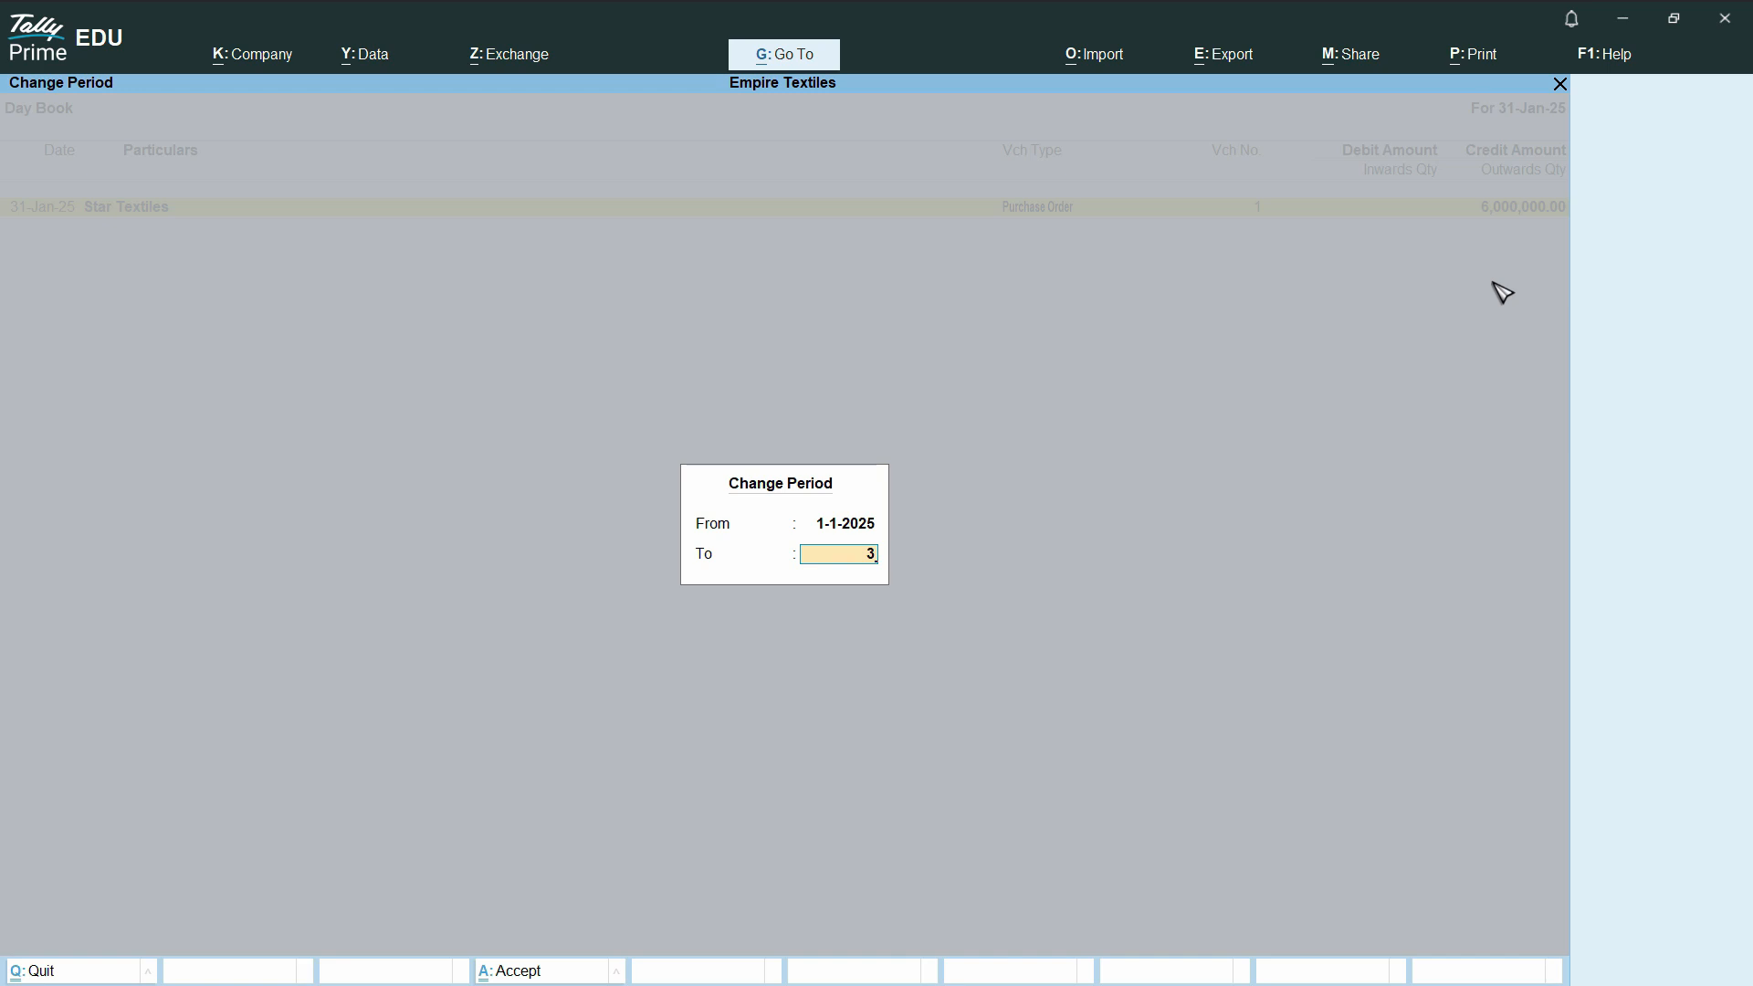
{"action": "type", "text": "1-01-25"}
{"action": "key", "text": "Return"}
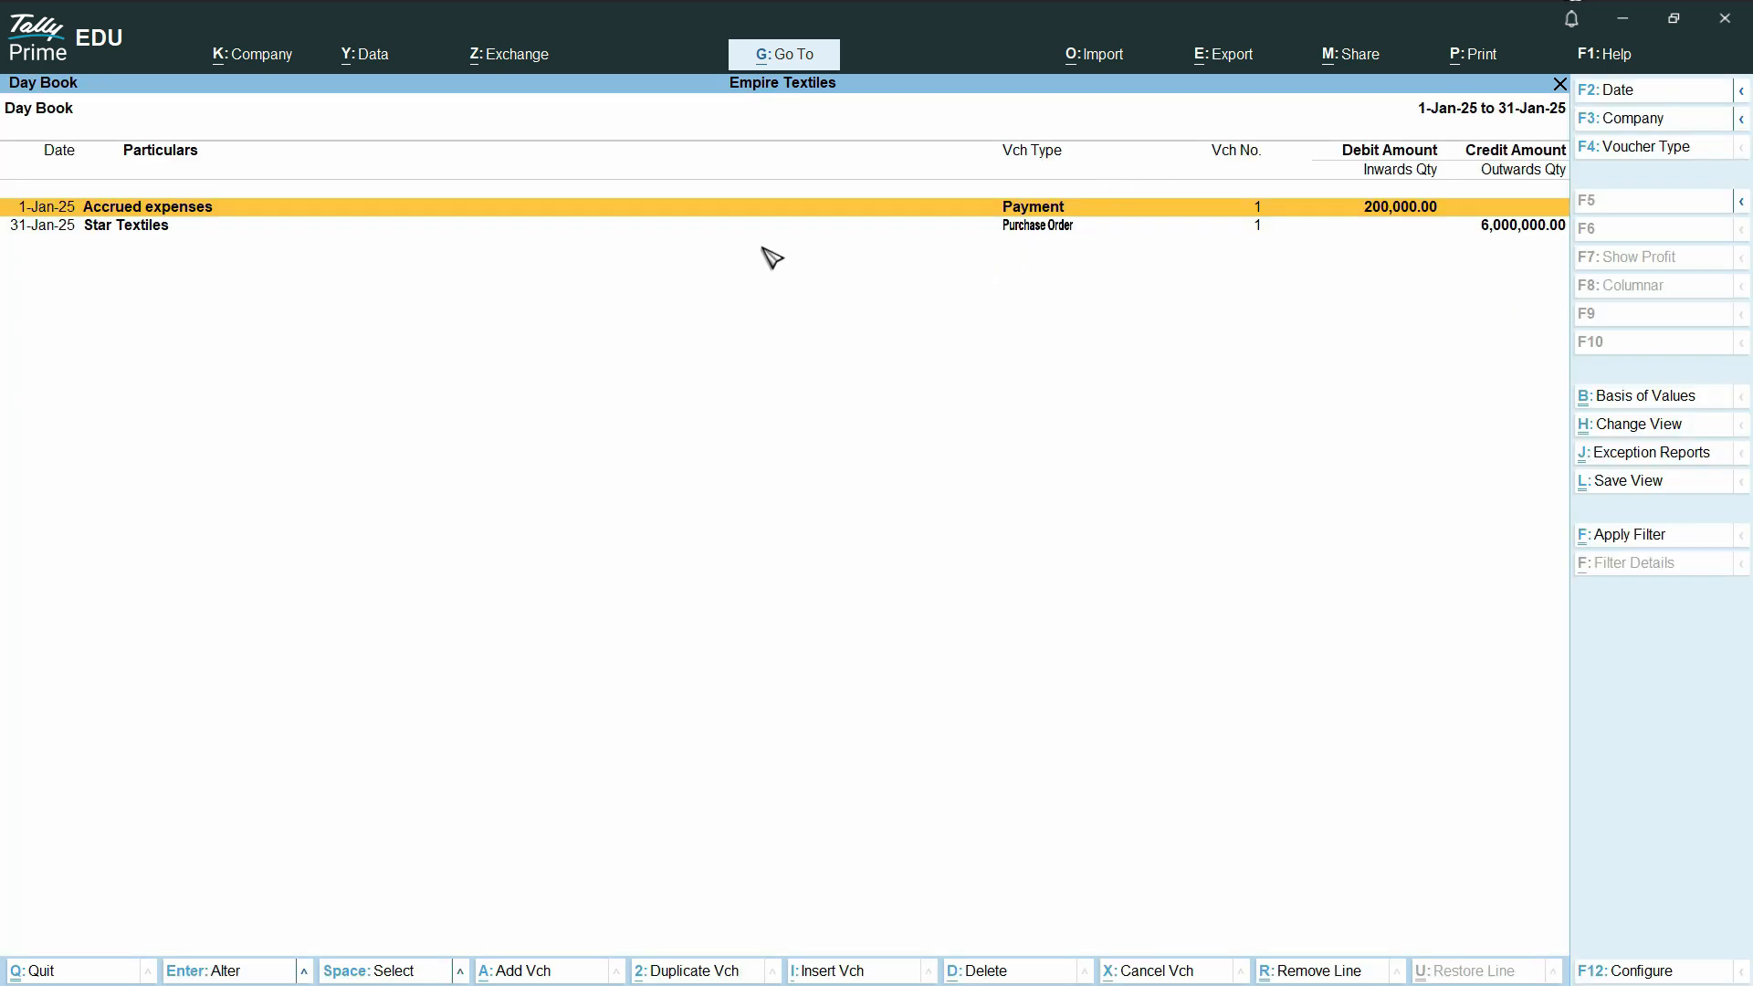
{"action": "key", "text": "Down"}
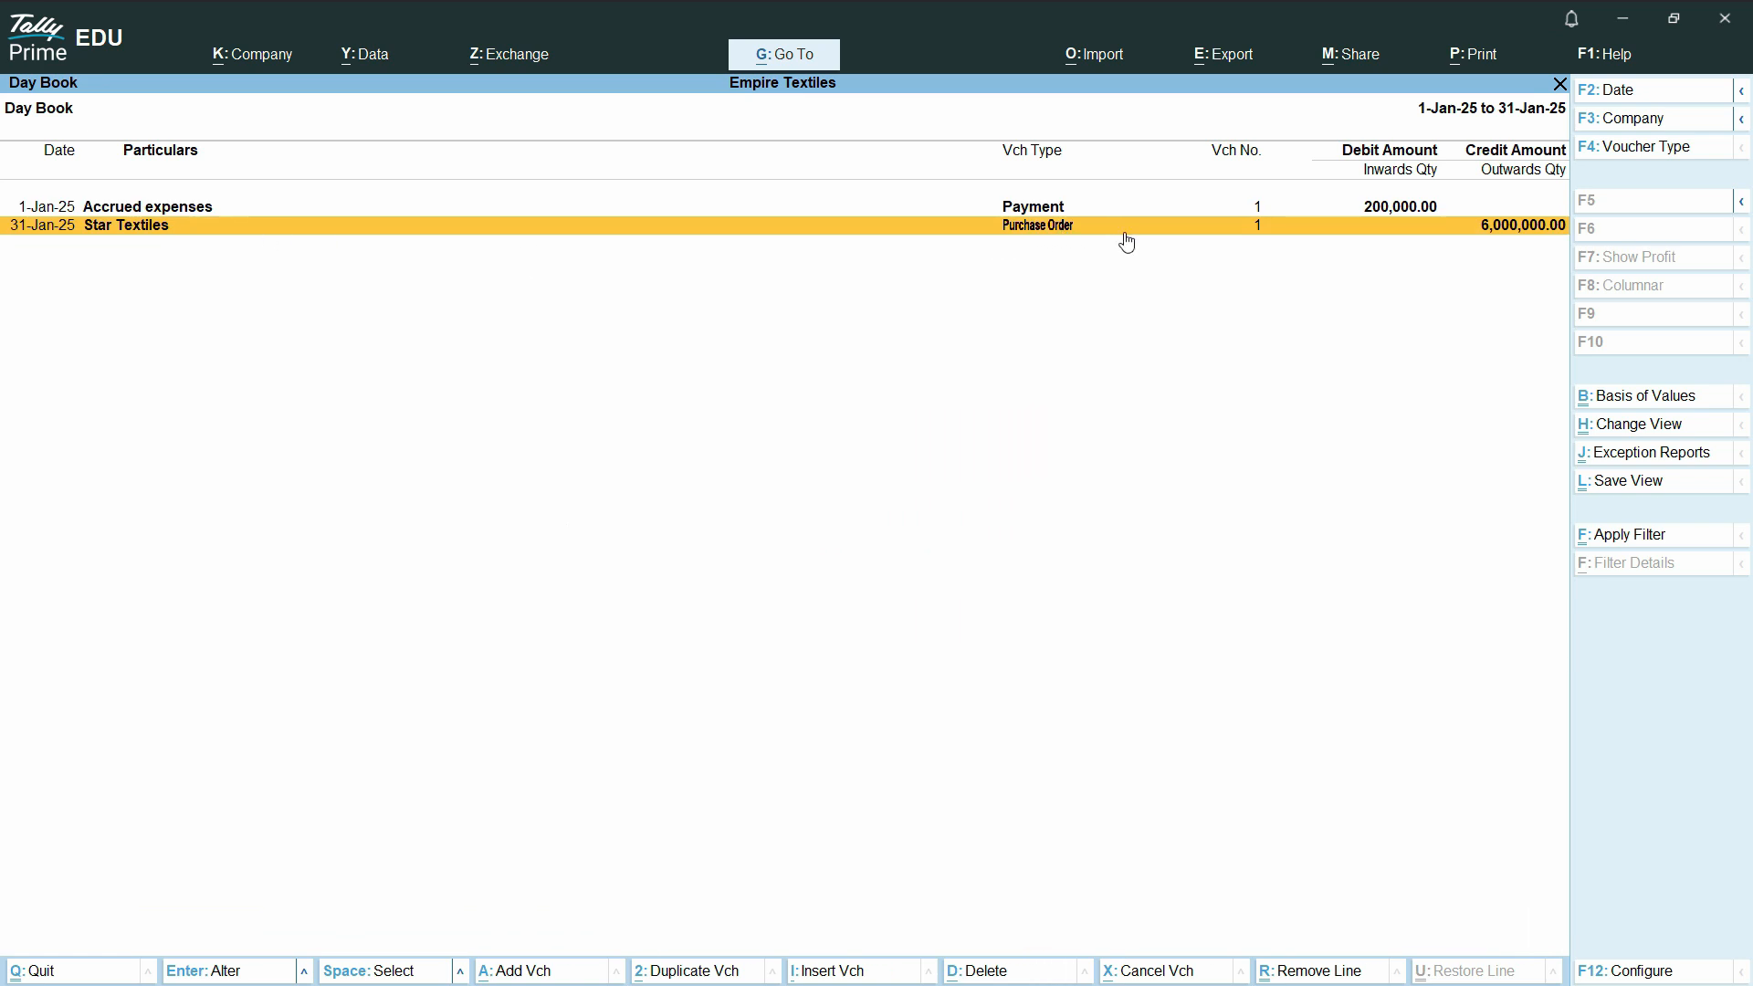
{"action": "left_click", "coordinate": [1072, 234]}
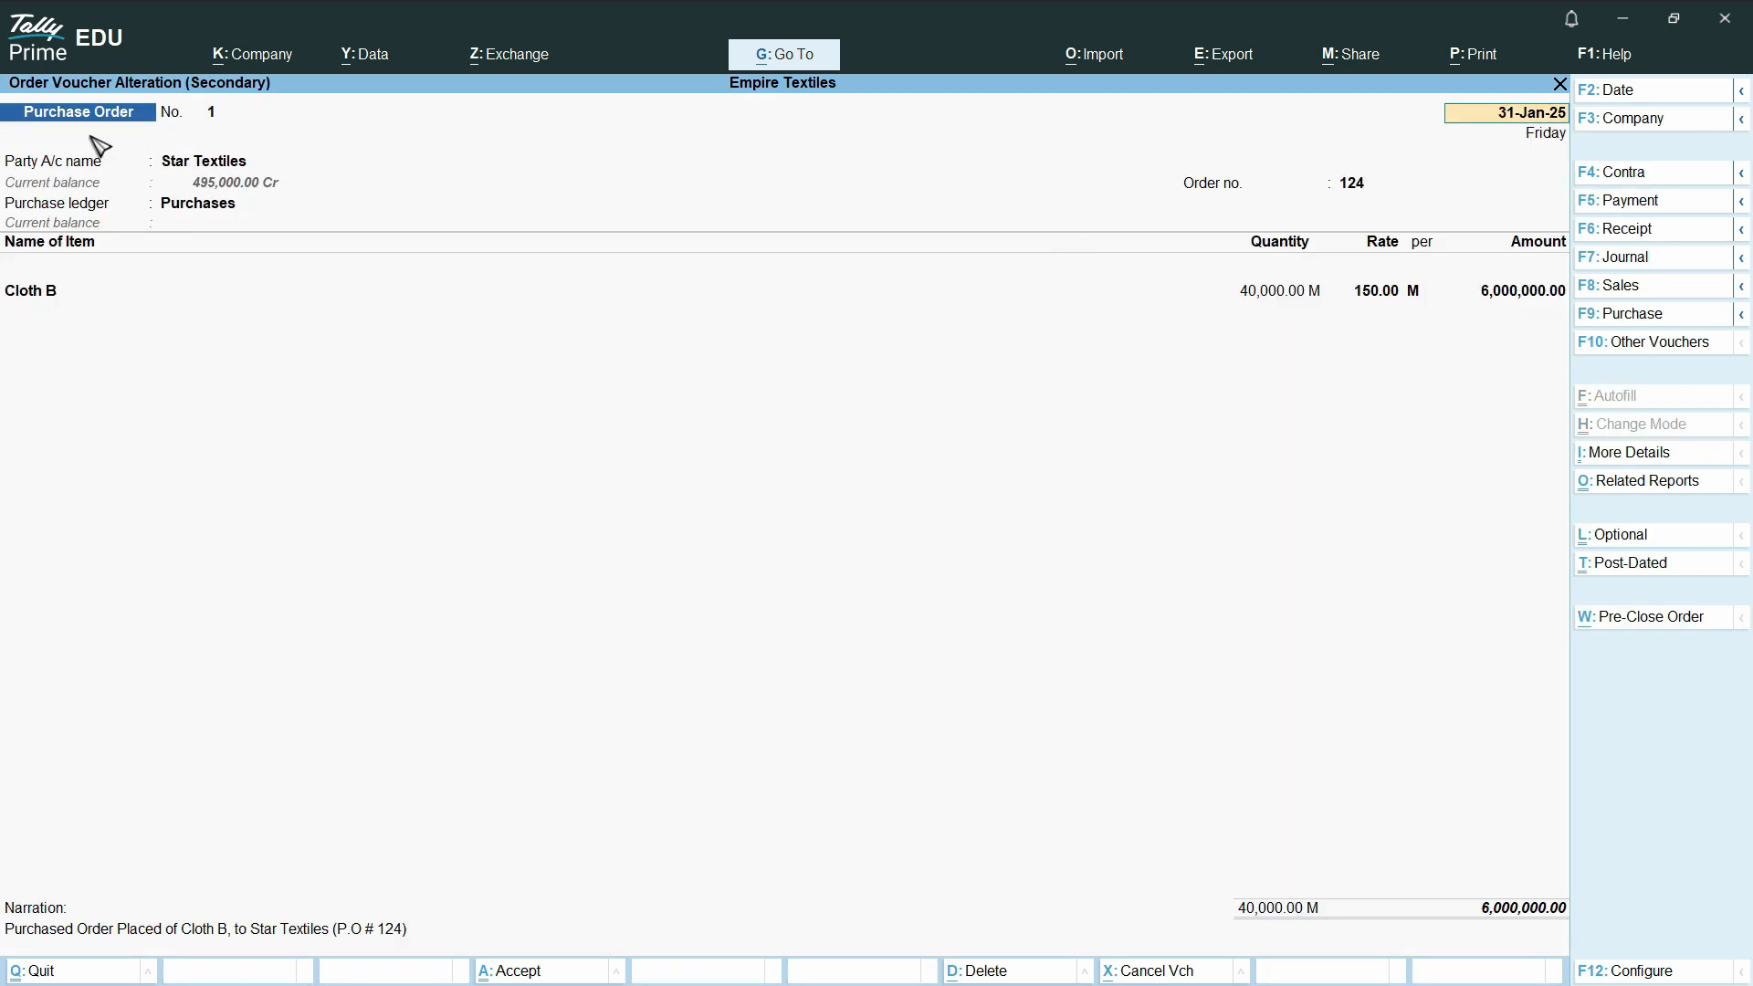
{"action": "left_click", "coordinate": [1660, 320]}
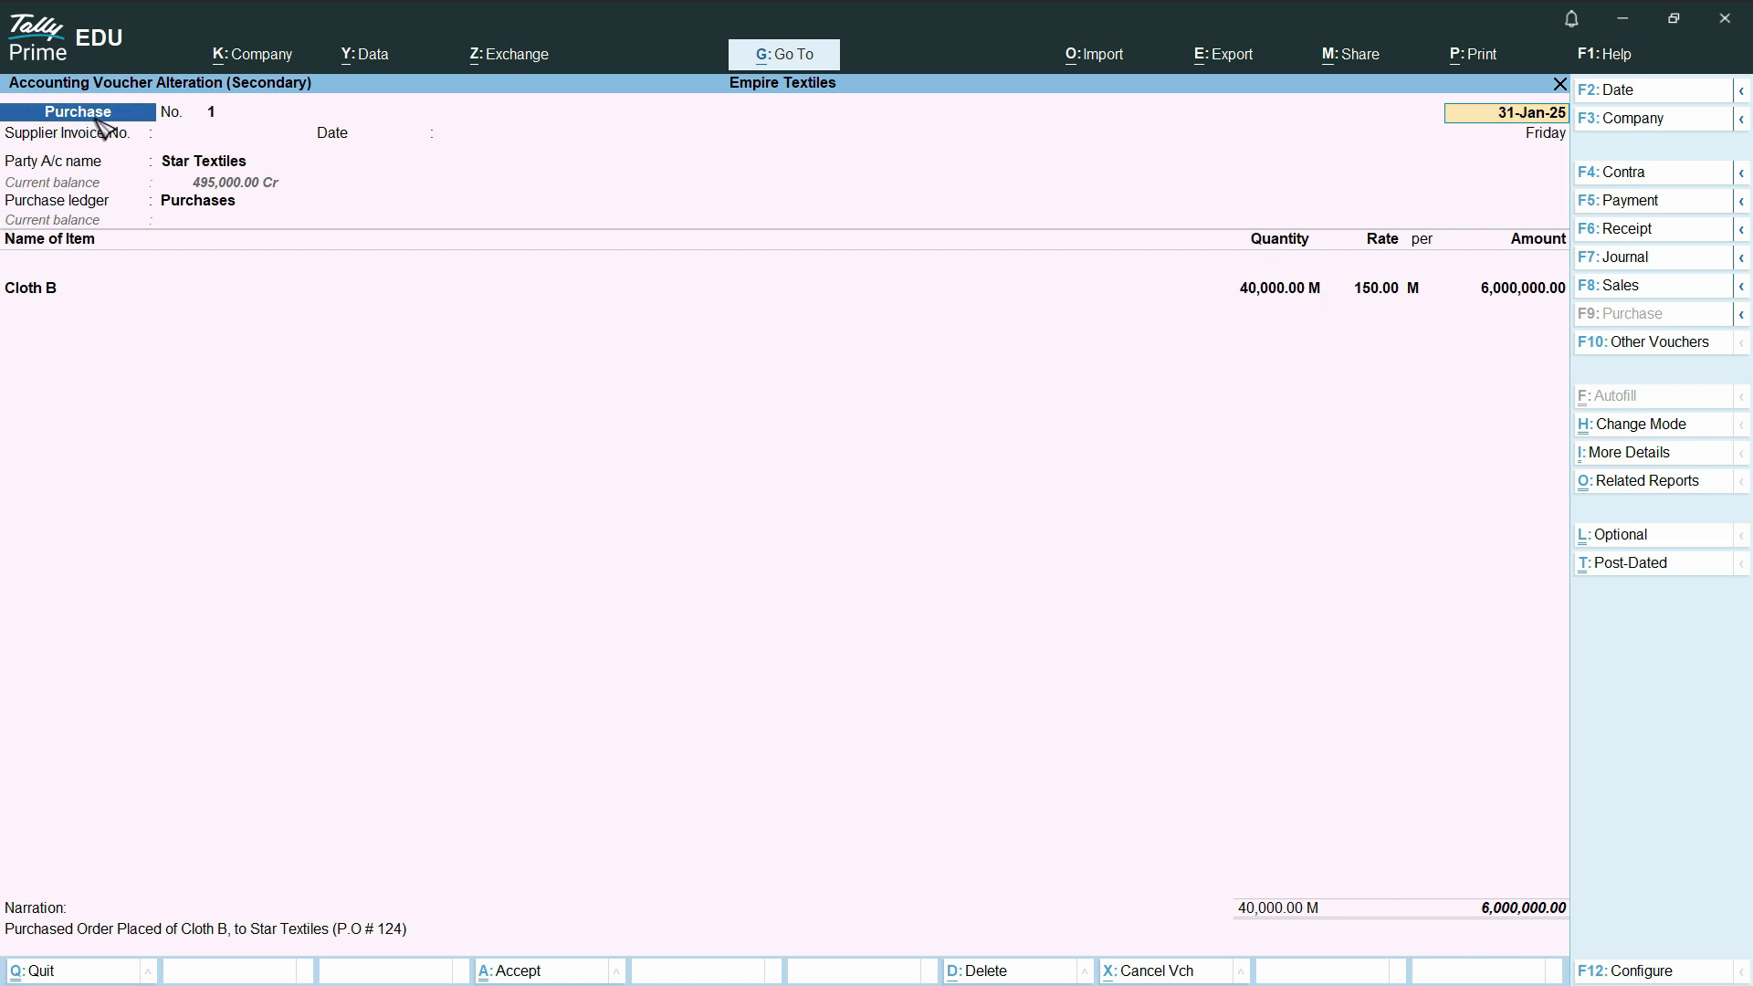
{"action": "left_click", "coordinate": [1277, 309]}
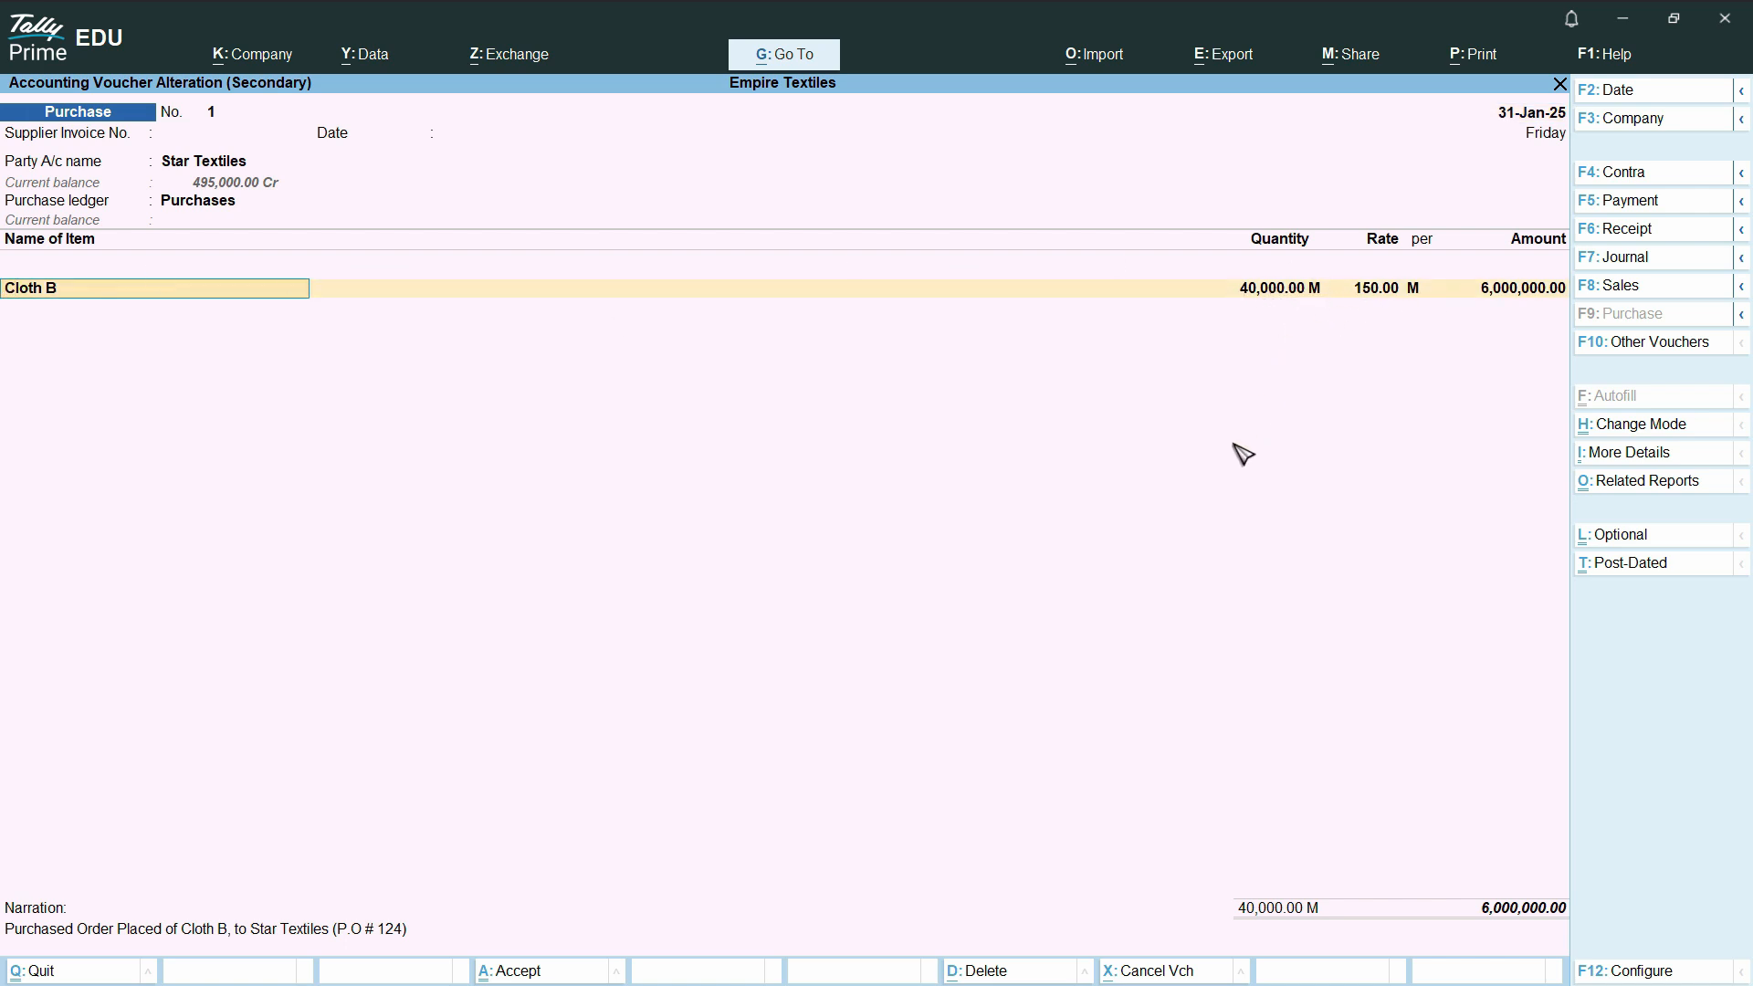
{"action": "key", "text": "BackSpace"}
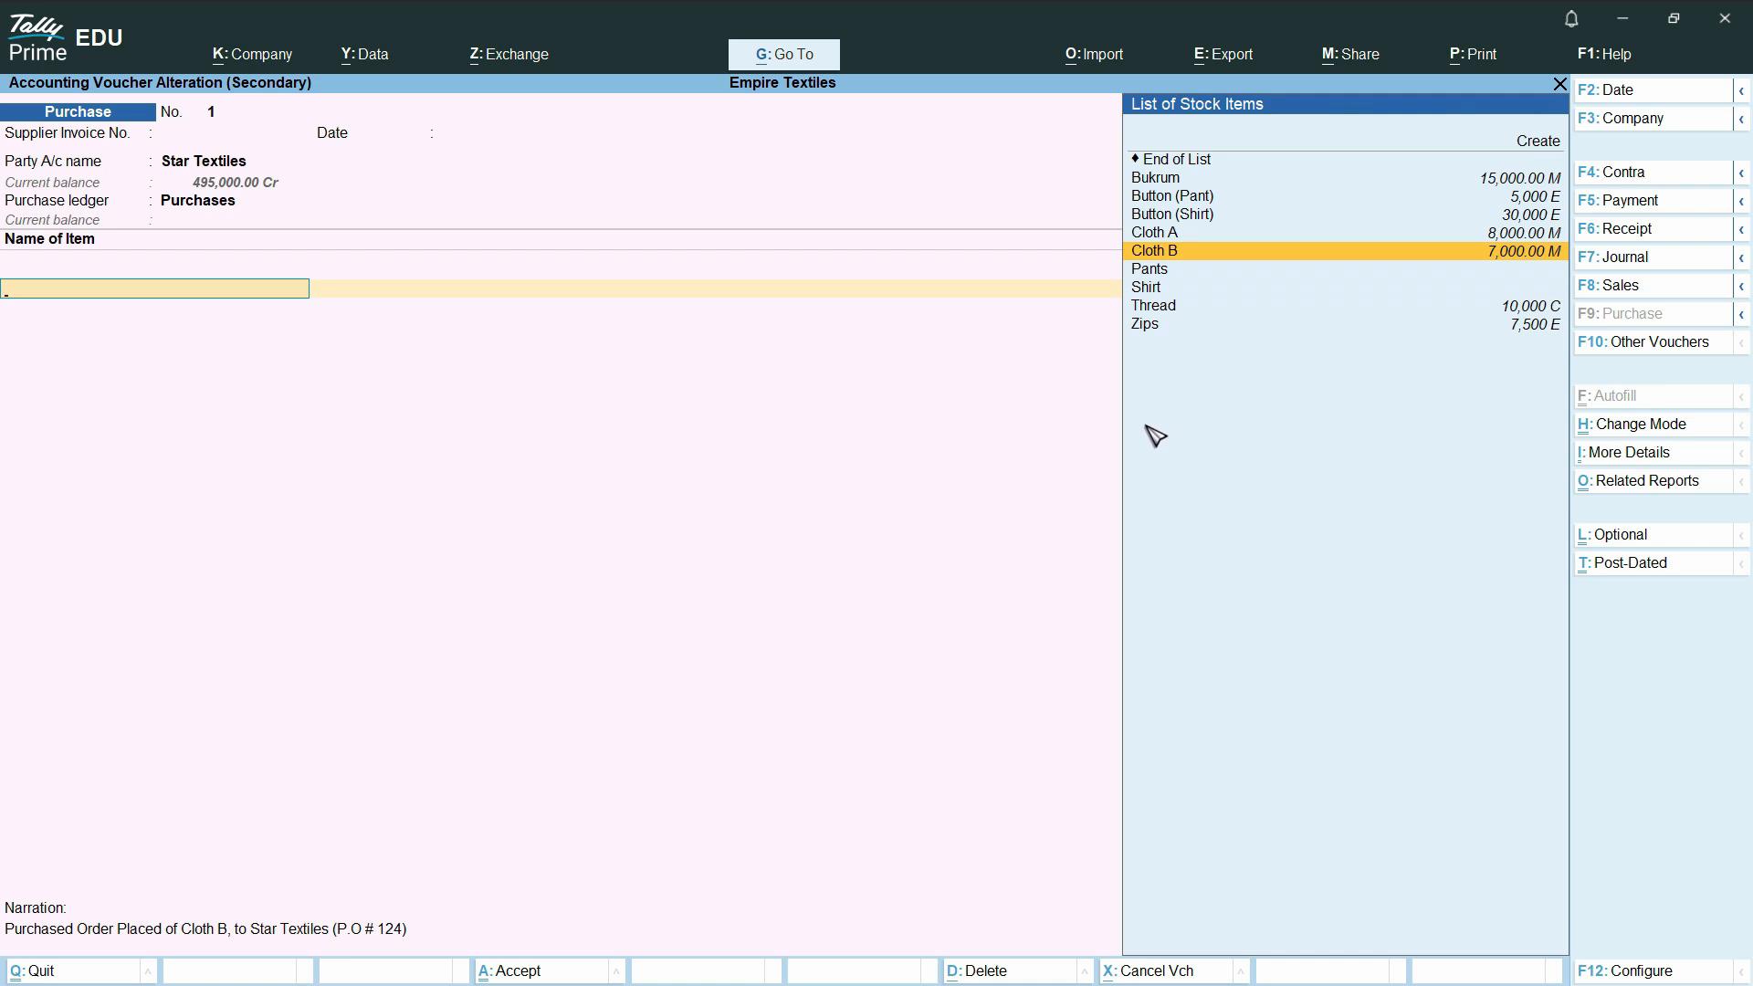
{"action": "key", "text": "Escape"}
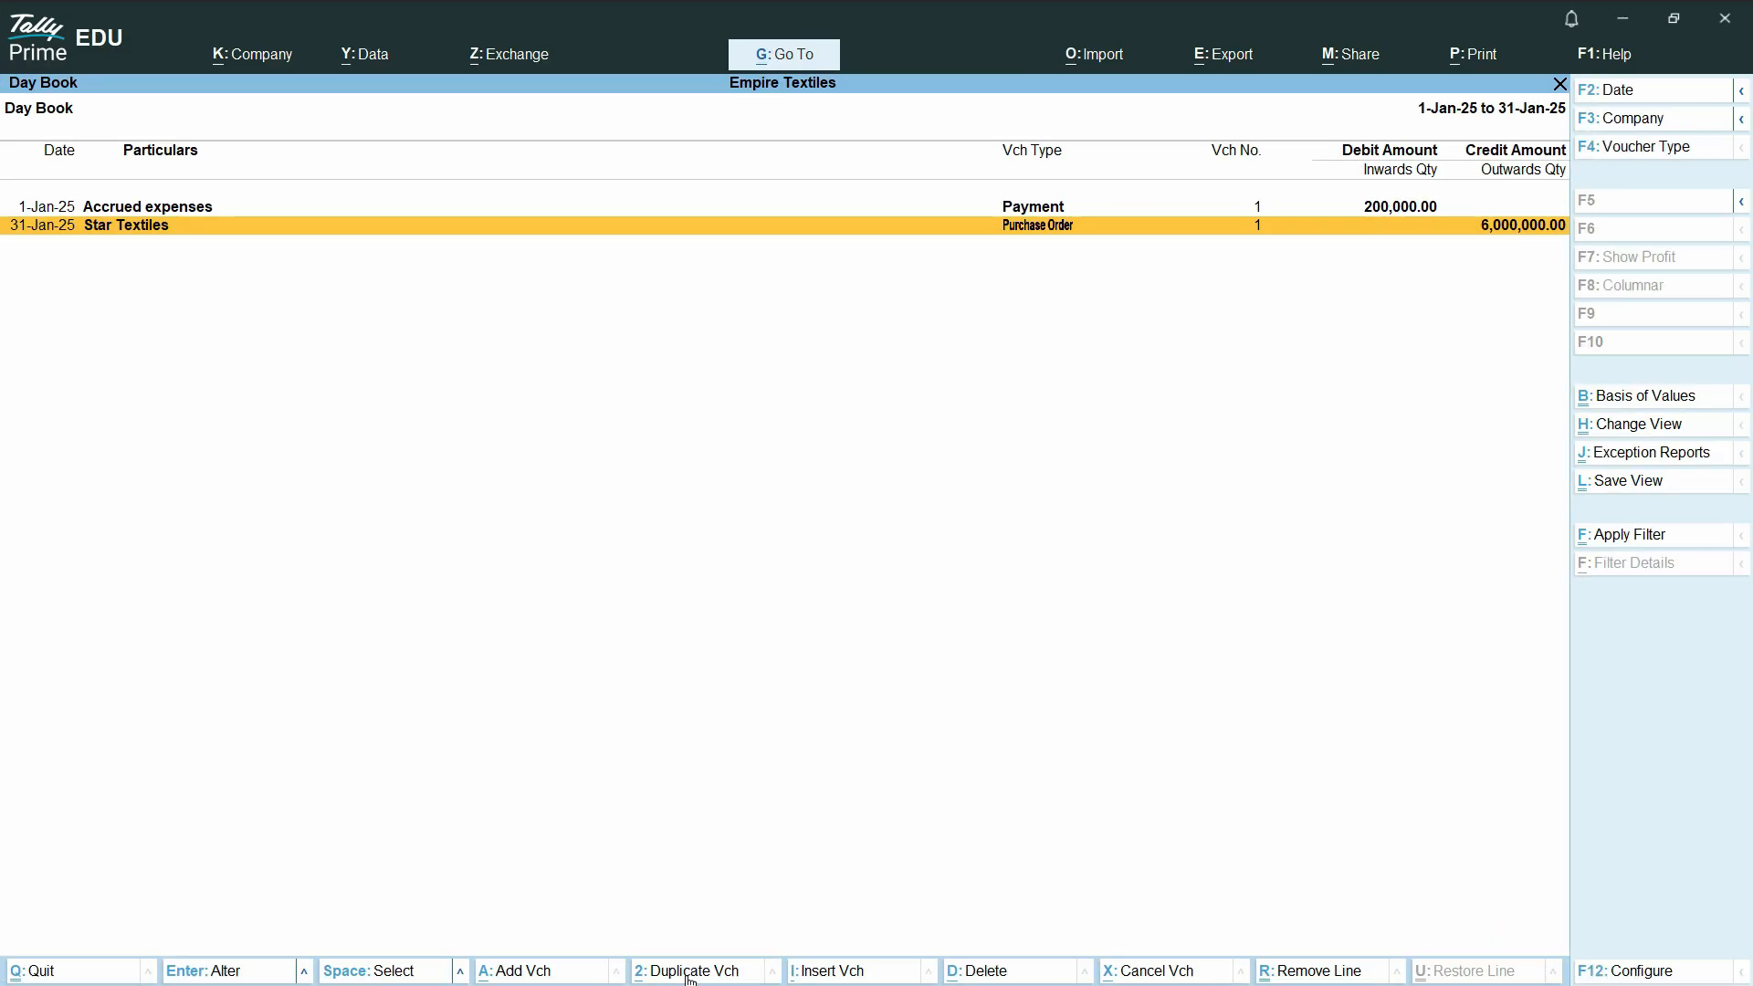
Step: Duplicate the Star Textiles purchase order as a Purchase voucher, entering the supplier invoice number and the invoice date 31-Jan-25
{"action": "left_click", "coordinate": [689, 973]}
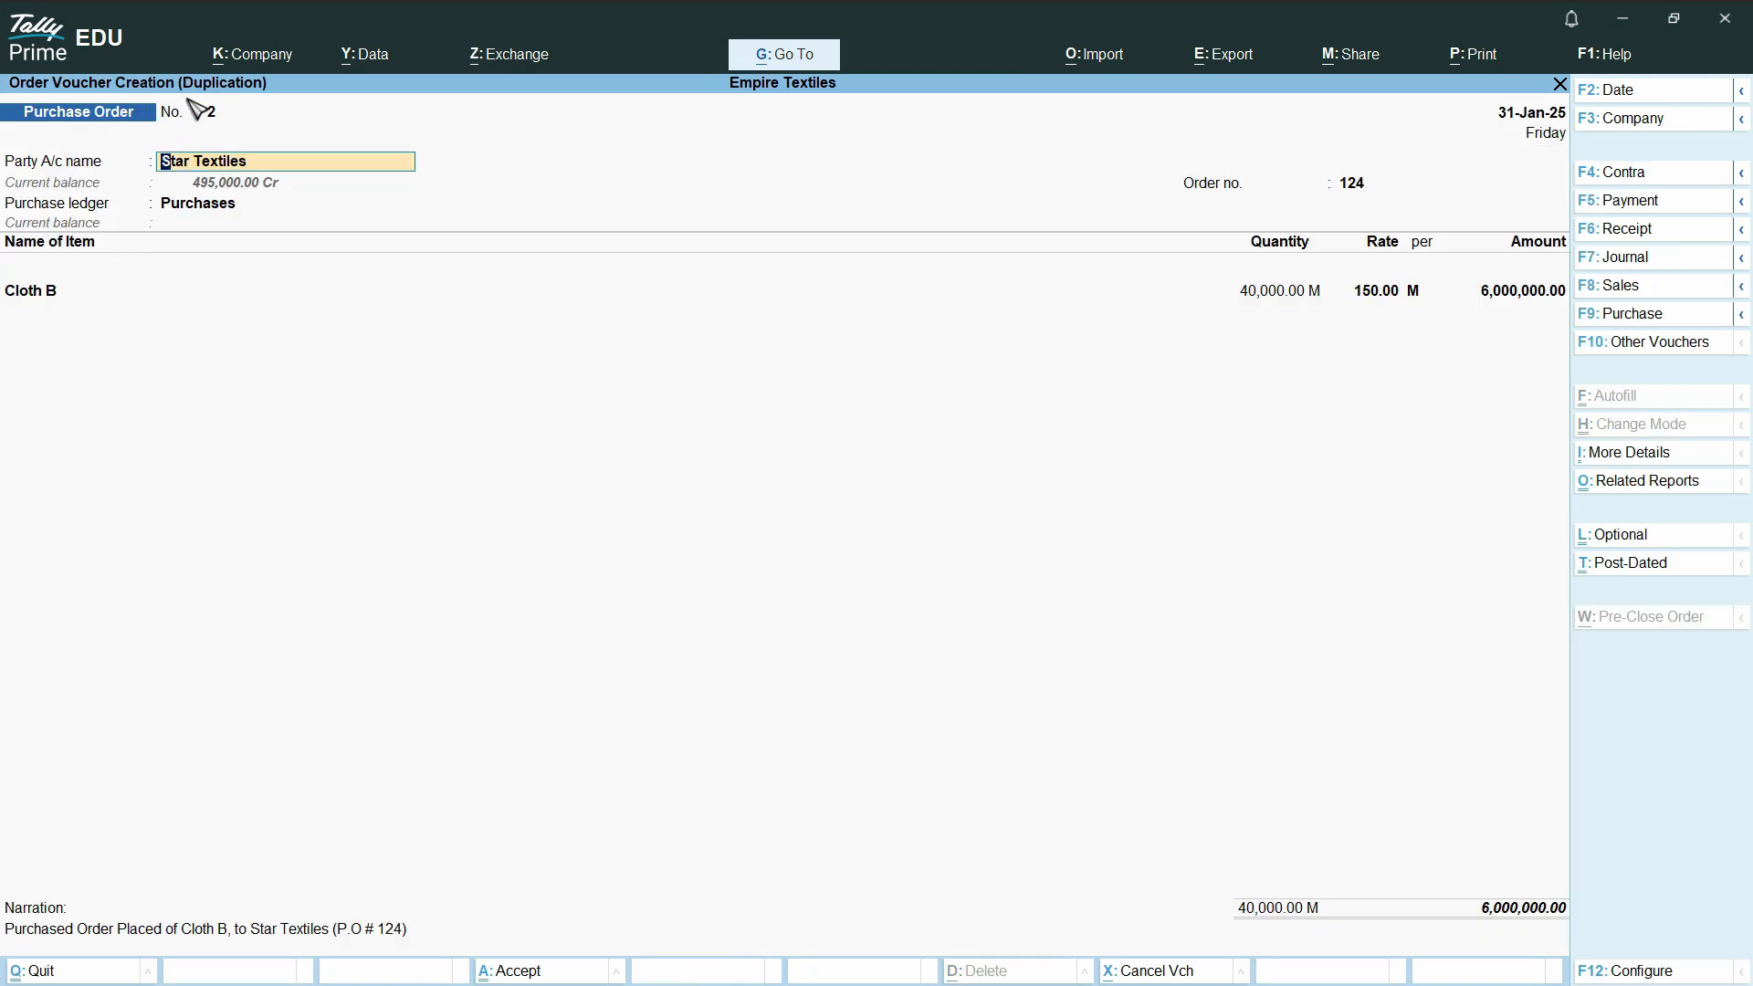
{"action": "left_click", "coordinate": [1664, 326]}
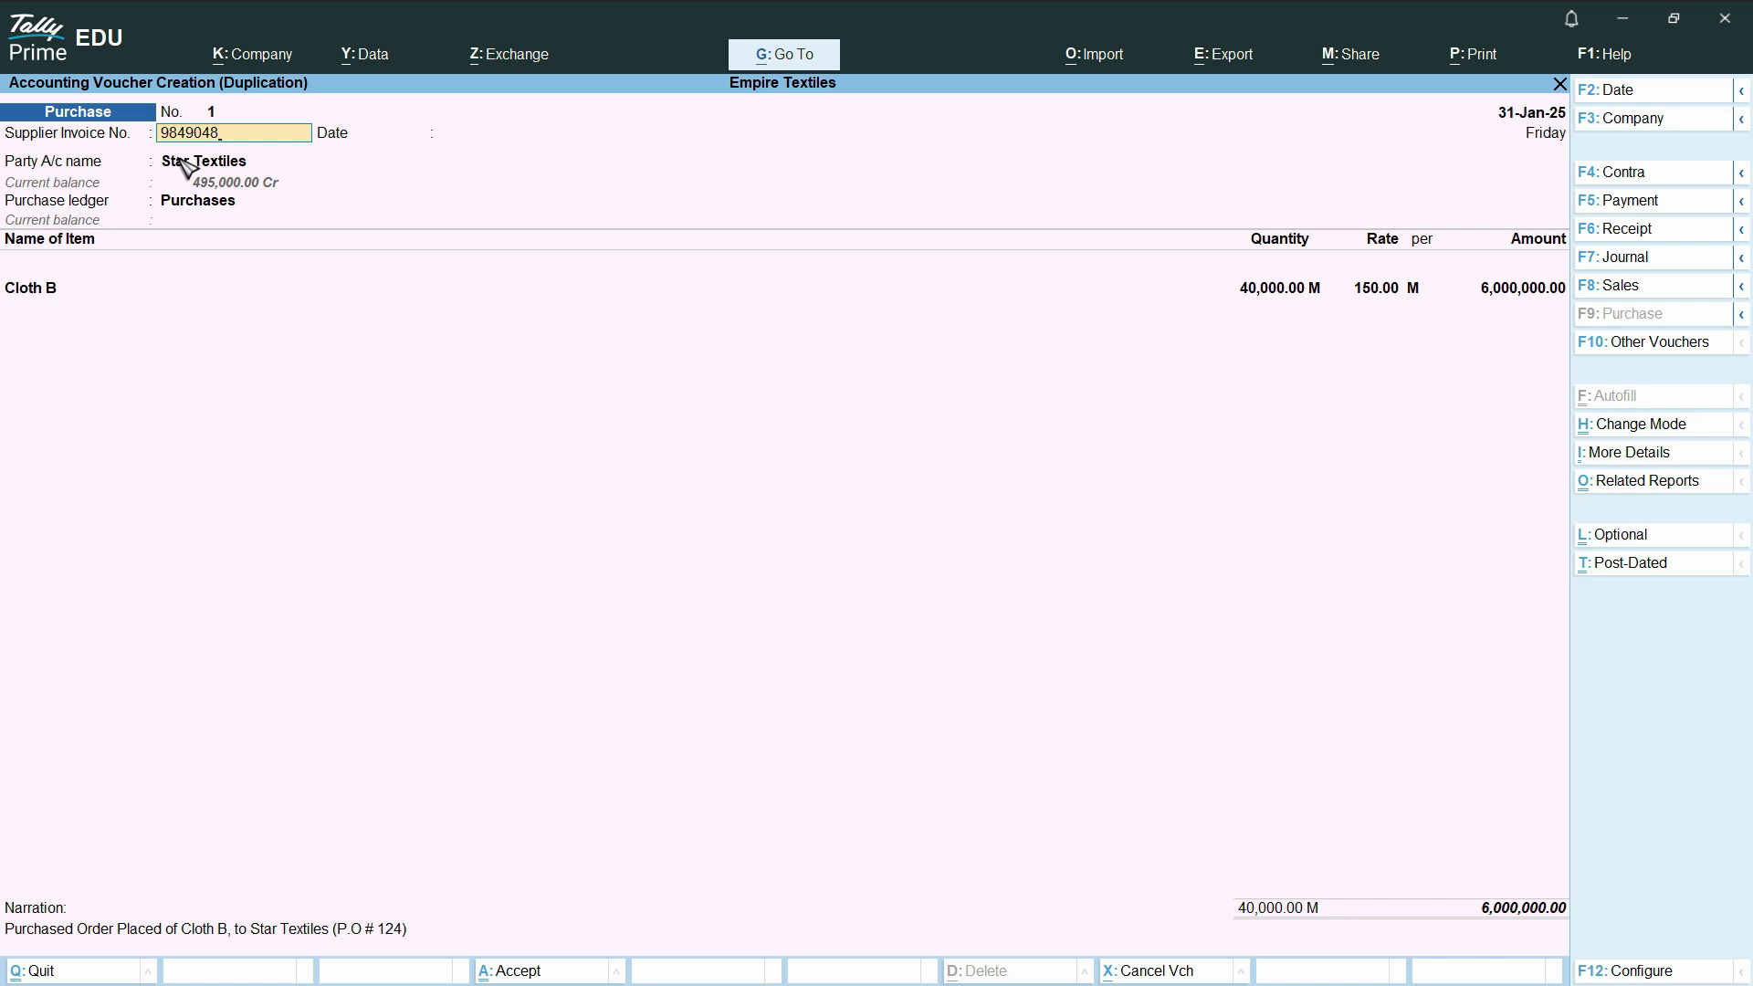
{"action": "key", "text": "Return"}
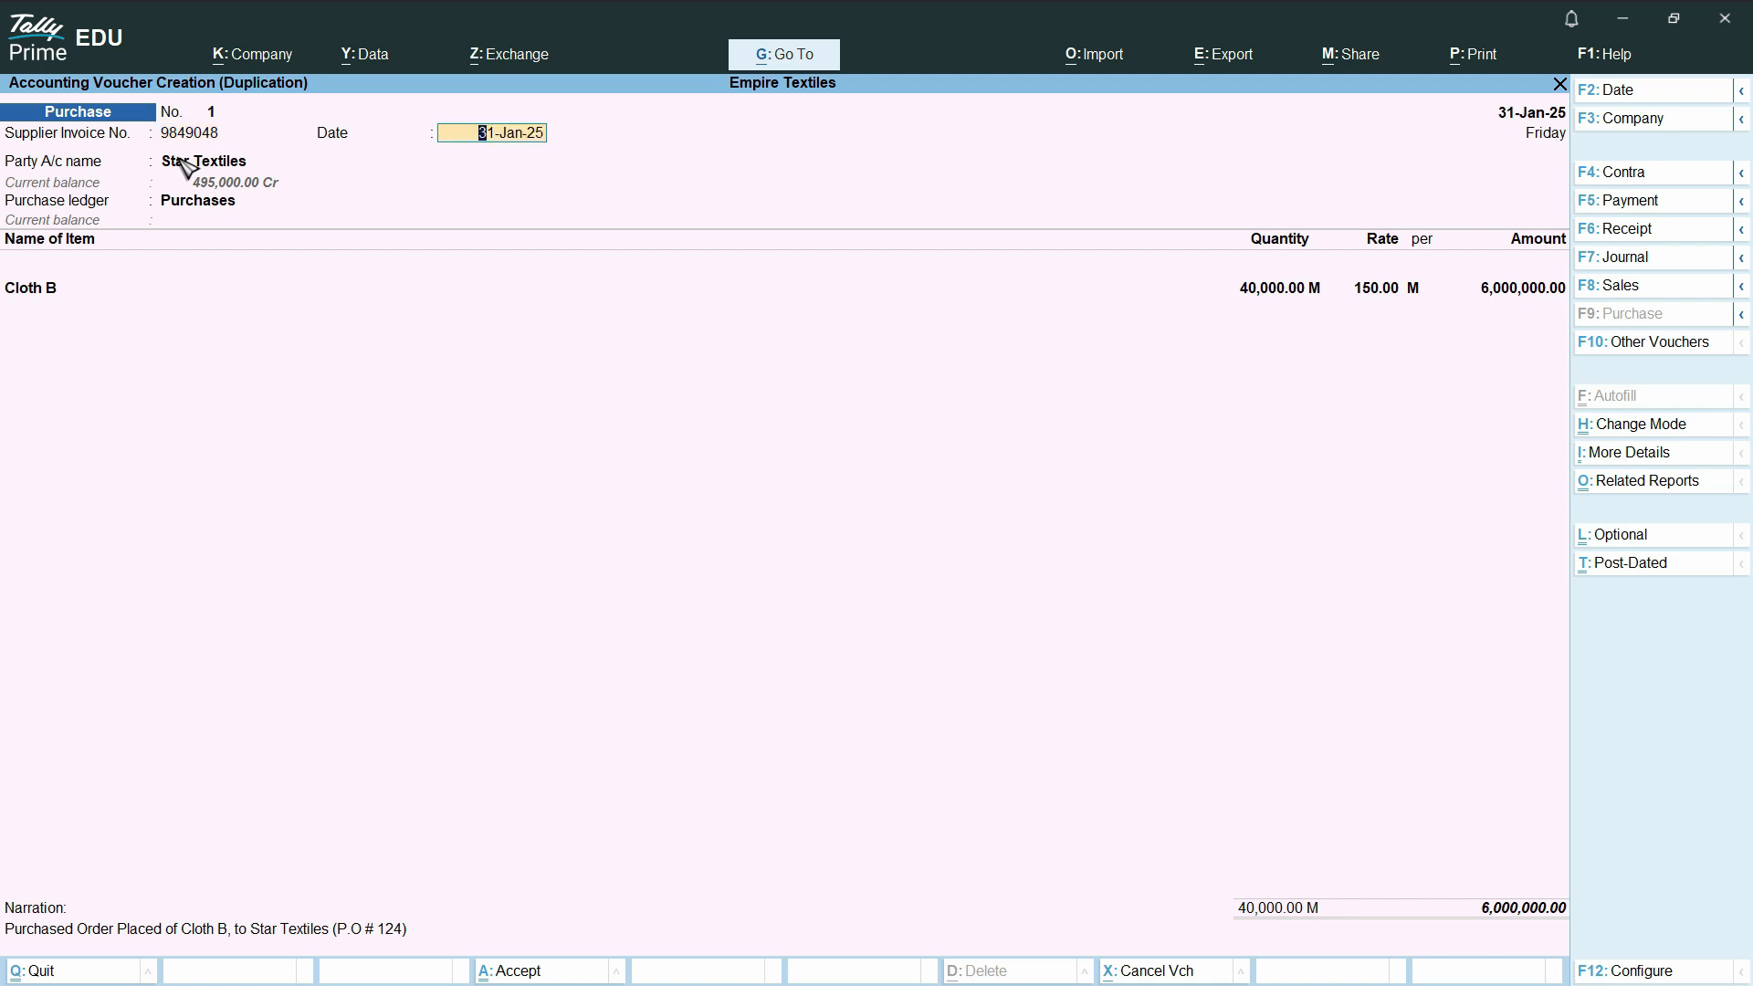
{"action": "key", "text": "Return"}
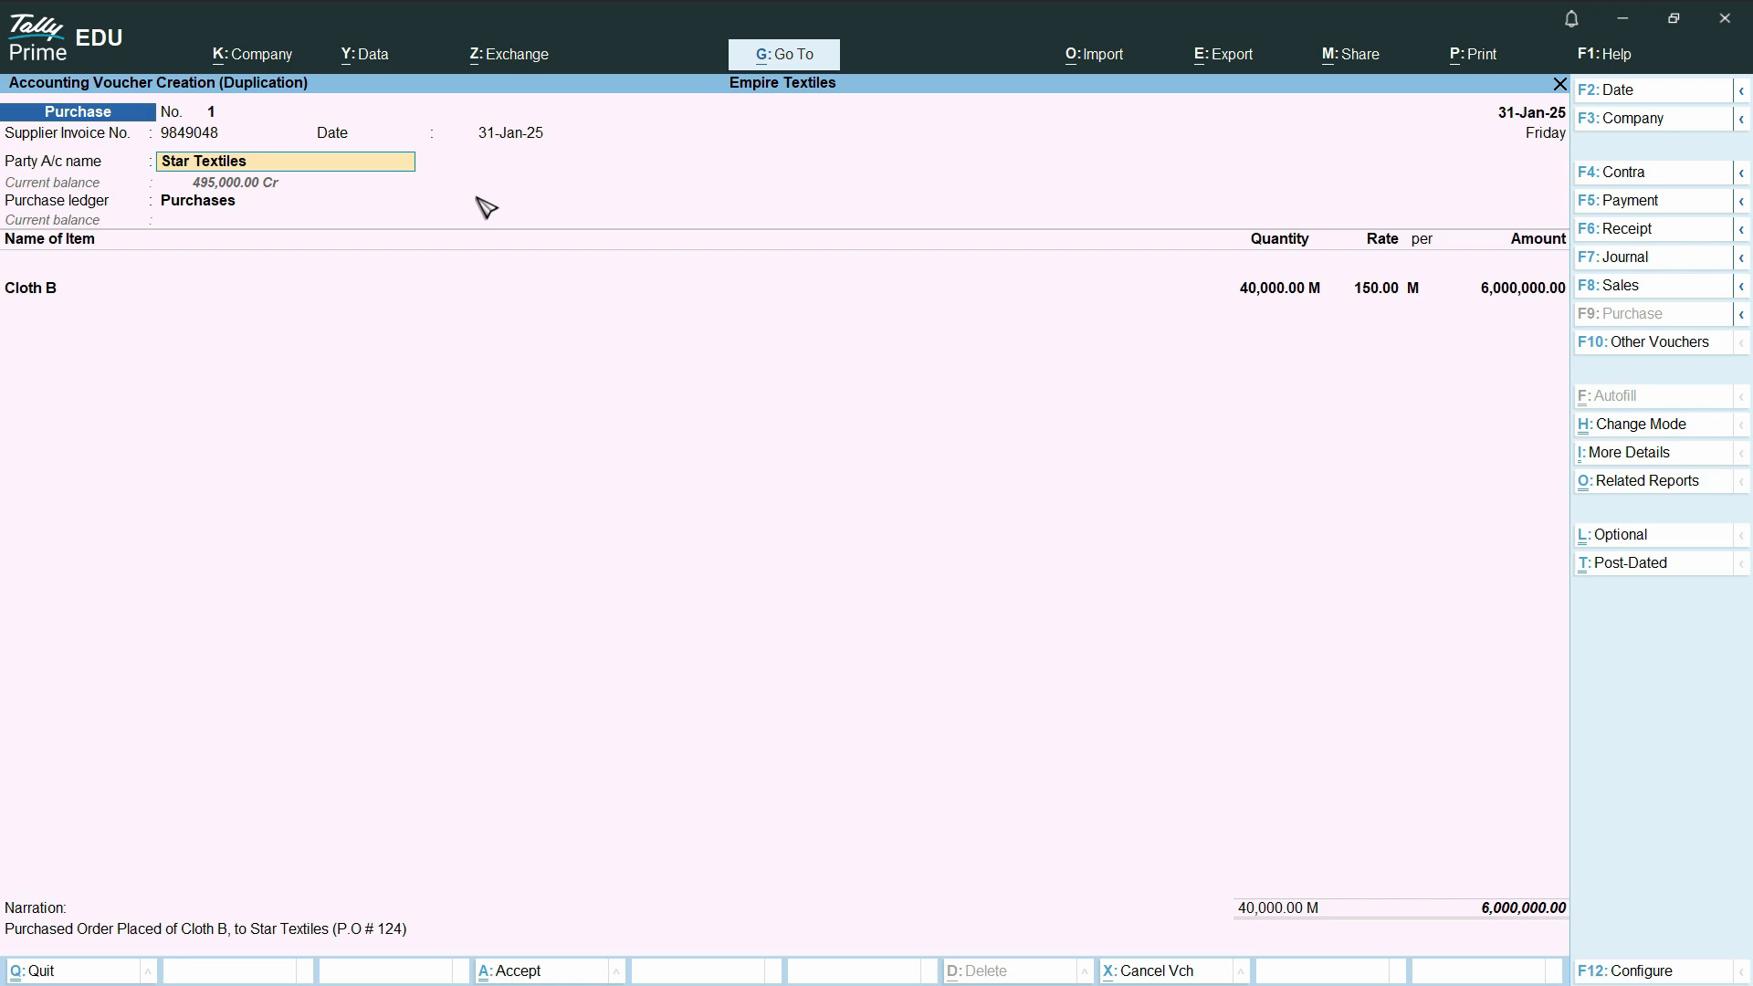
Step: Keep Star Textiles as the party, accept its receipt and party details unchanged, and keep Purchases as the purchase ledger
{"action": "key", "text": "Return"}
{"action": "key", "text": "Return"}
{"action": "key", "text": "Return"}
{"action": "key", "text": "Return"}
{"action": "key", "text": "Return"}
{"action": "key", "text": "Return"}
{"action": "key", "text": "Return"}
{"action": "key", "text": "Return"}
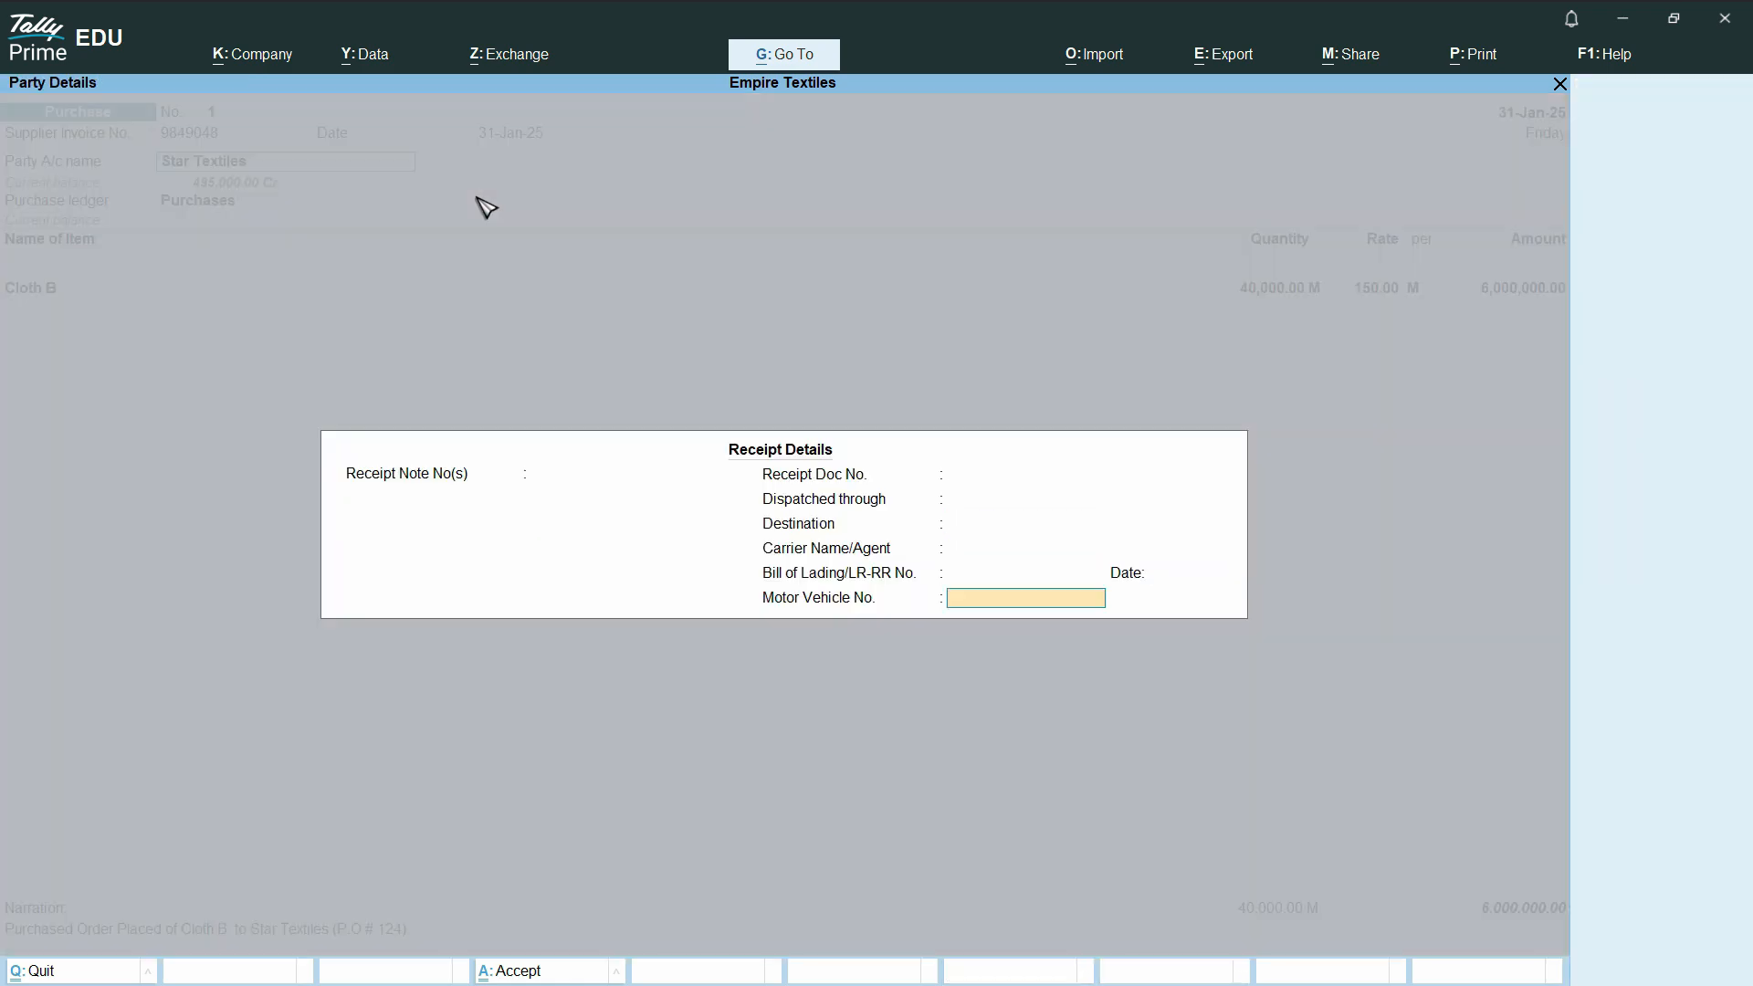
{"action": "key", "text": "Return"}
{"action": "key", "text": "Return"}
{"action": "key", "text": "Return"}
{"action": "key", "text": "Return"}
{"action": "key", "text": "Return"}
{"action": "key", "text": "Return"}
{"action": "key", "text": "Return"}
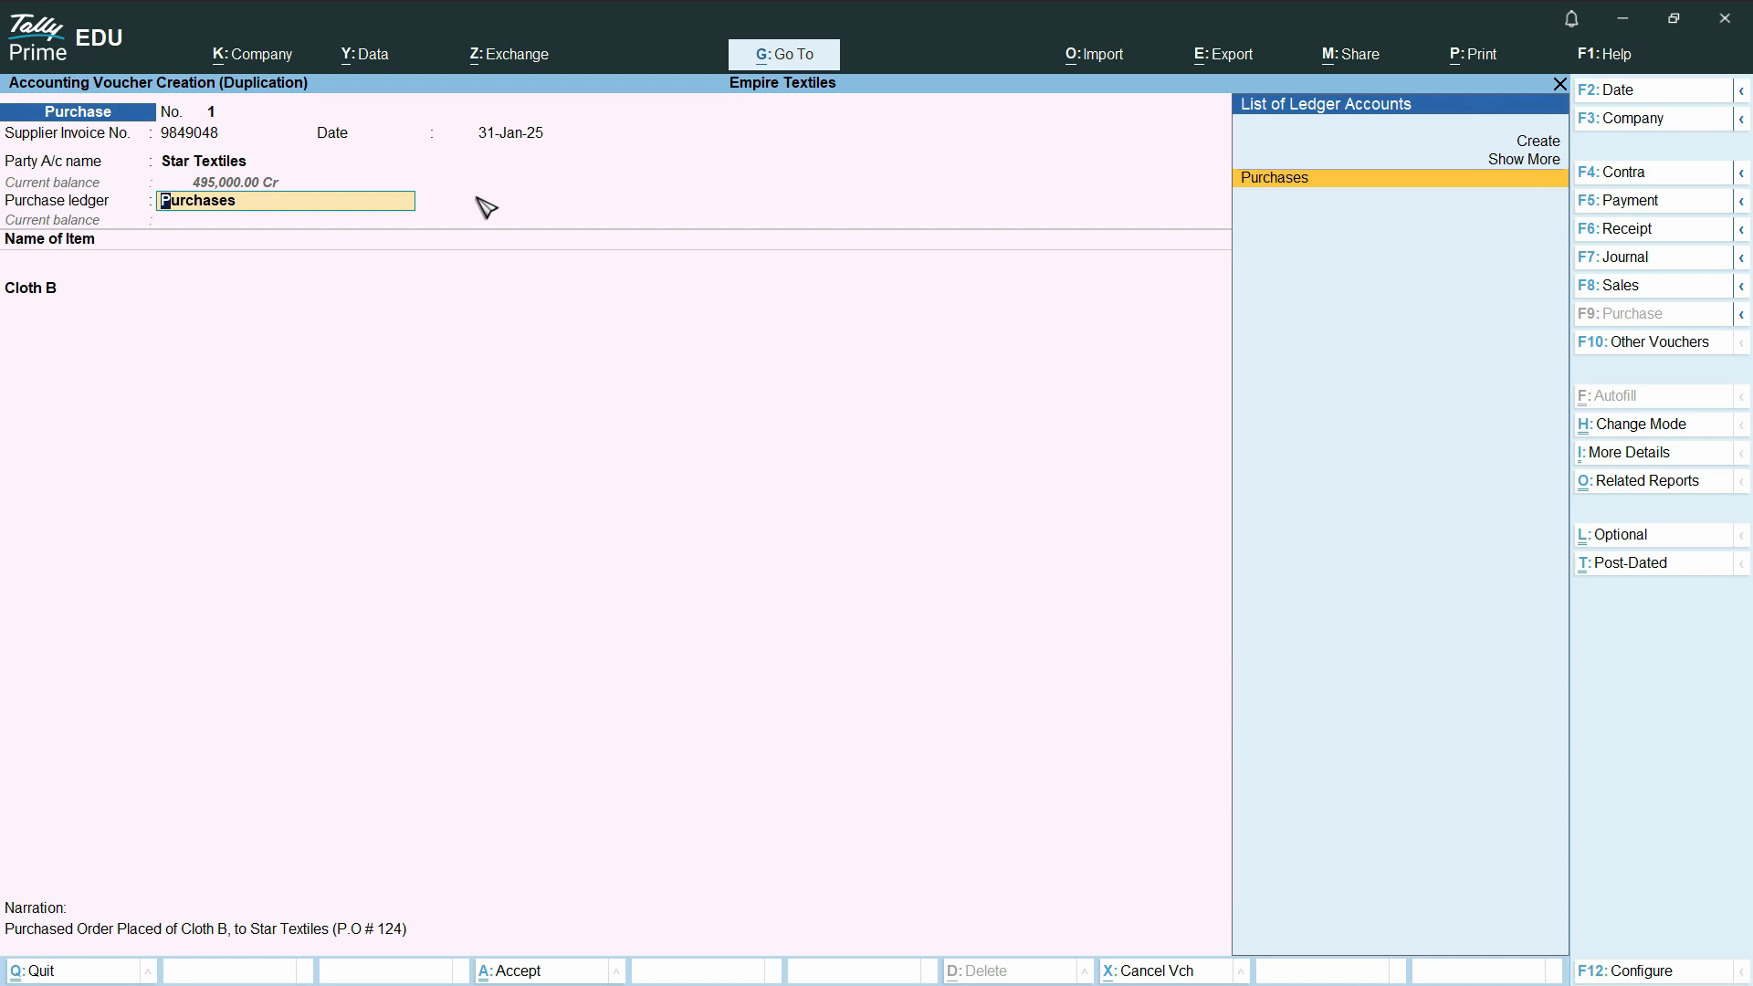
{"action": "key", "text": "Return"}
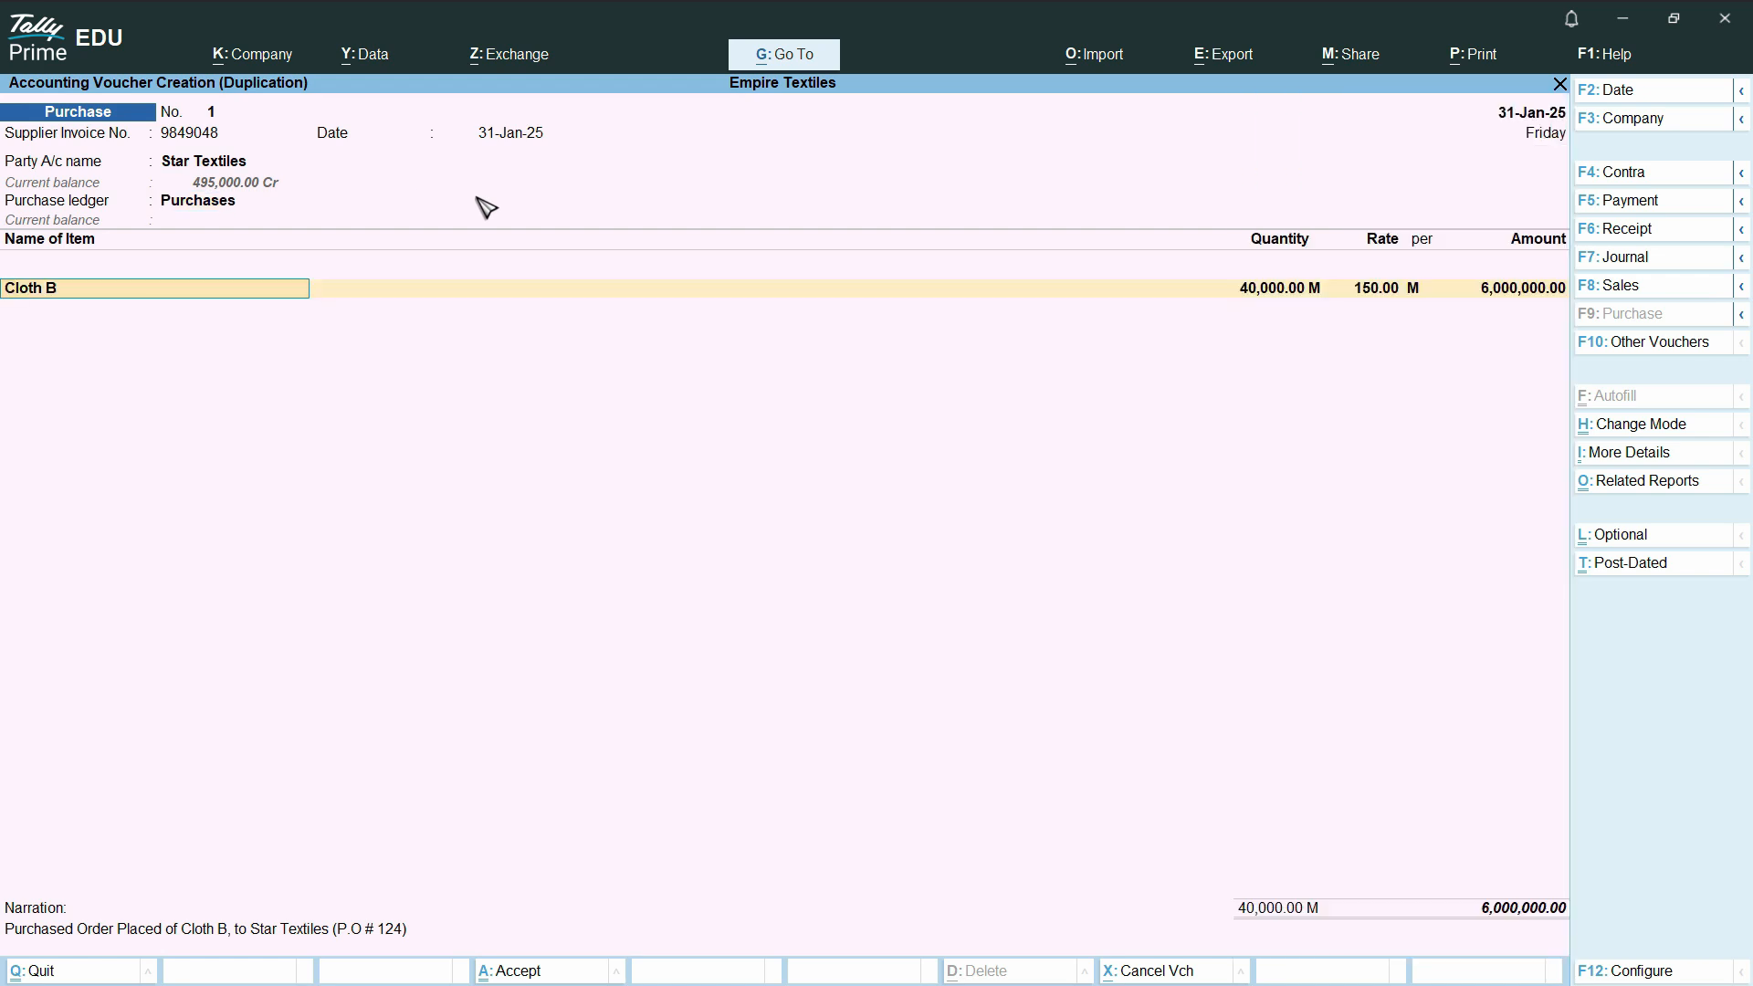
Step: Allocate 25000 metres of Cloth B at rate 150 against the existing purchase order and accept the item line
{"action": "key", "text": "Return"}
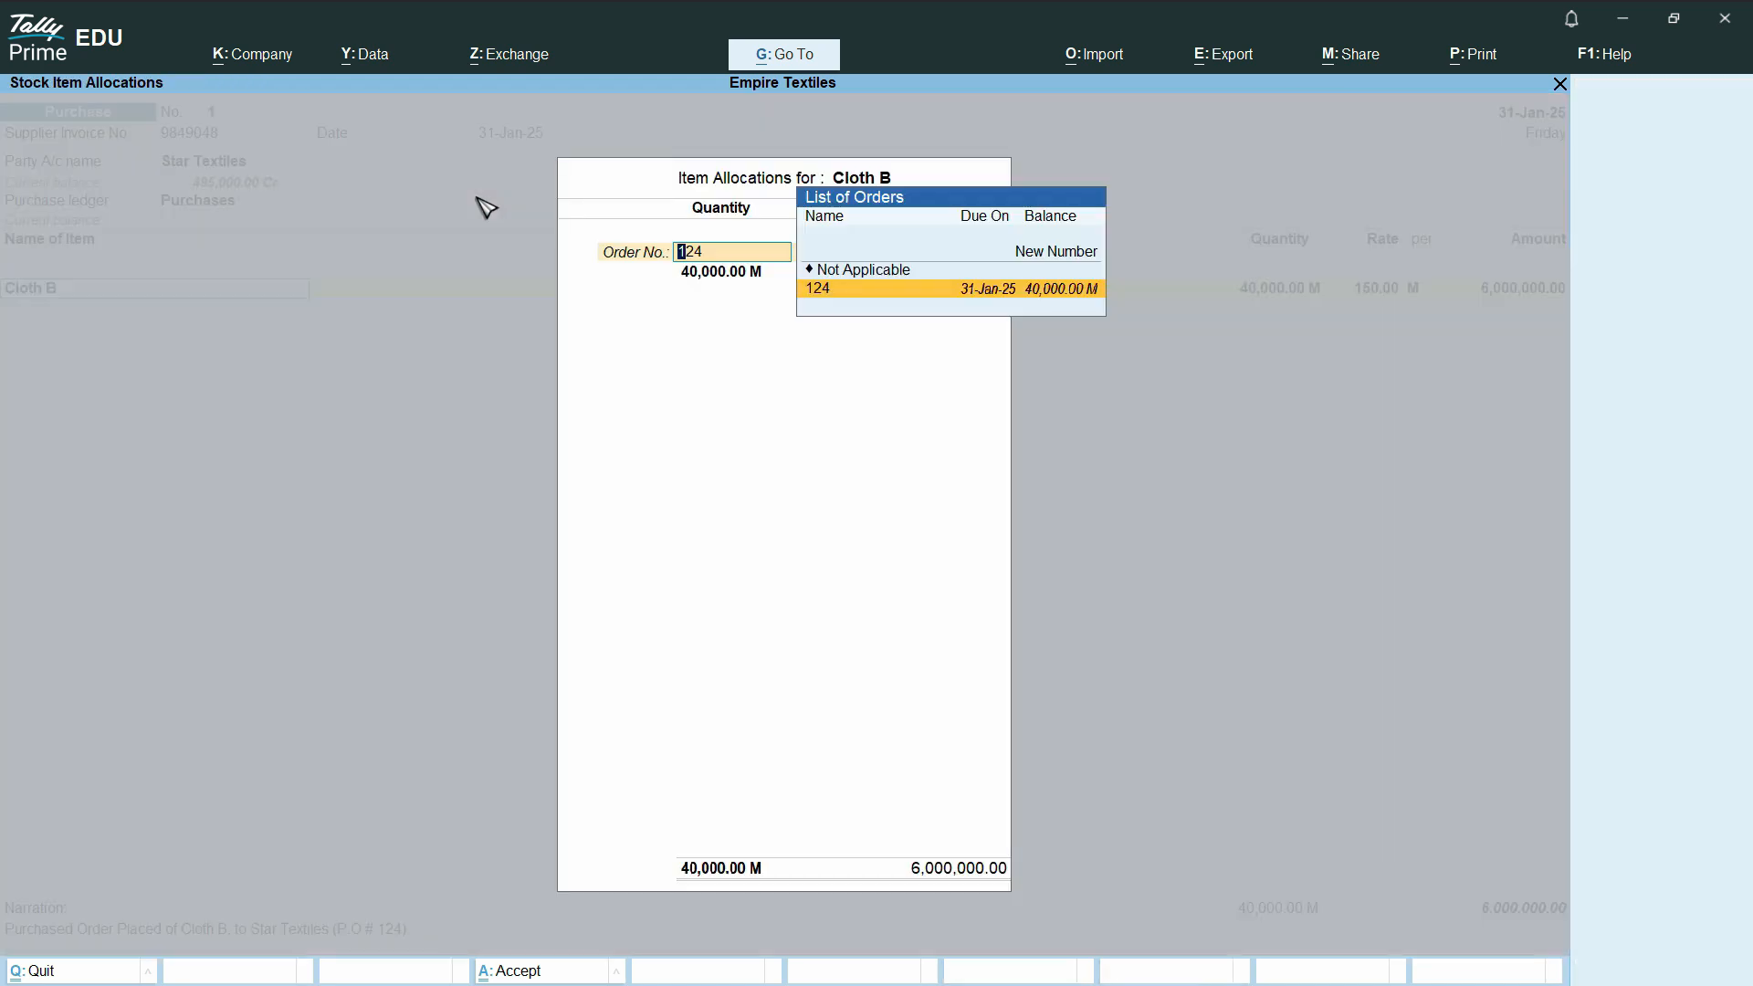
{"action": "key", "text": "Return"}
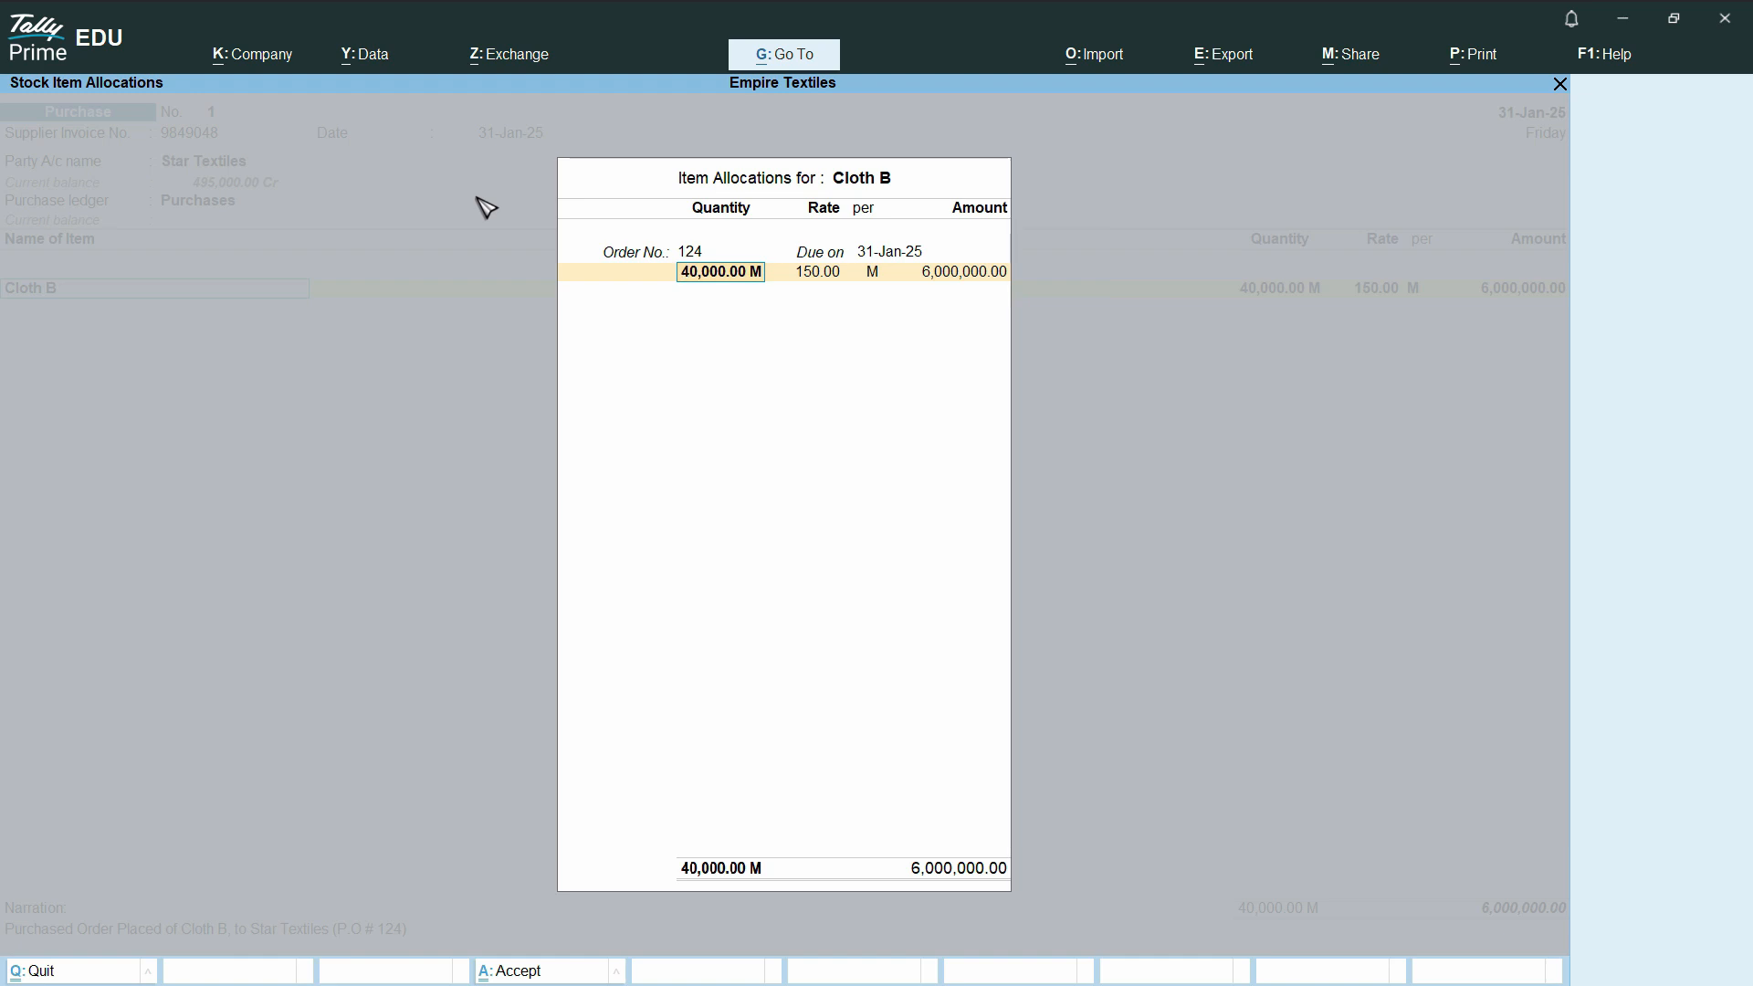
{"action": "type", "text": "25000"}
{"action": "key", "text": "Return"}
{"action": "key", "text": "Return"}
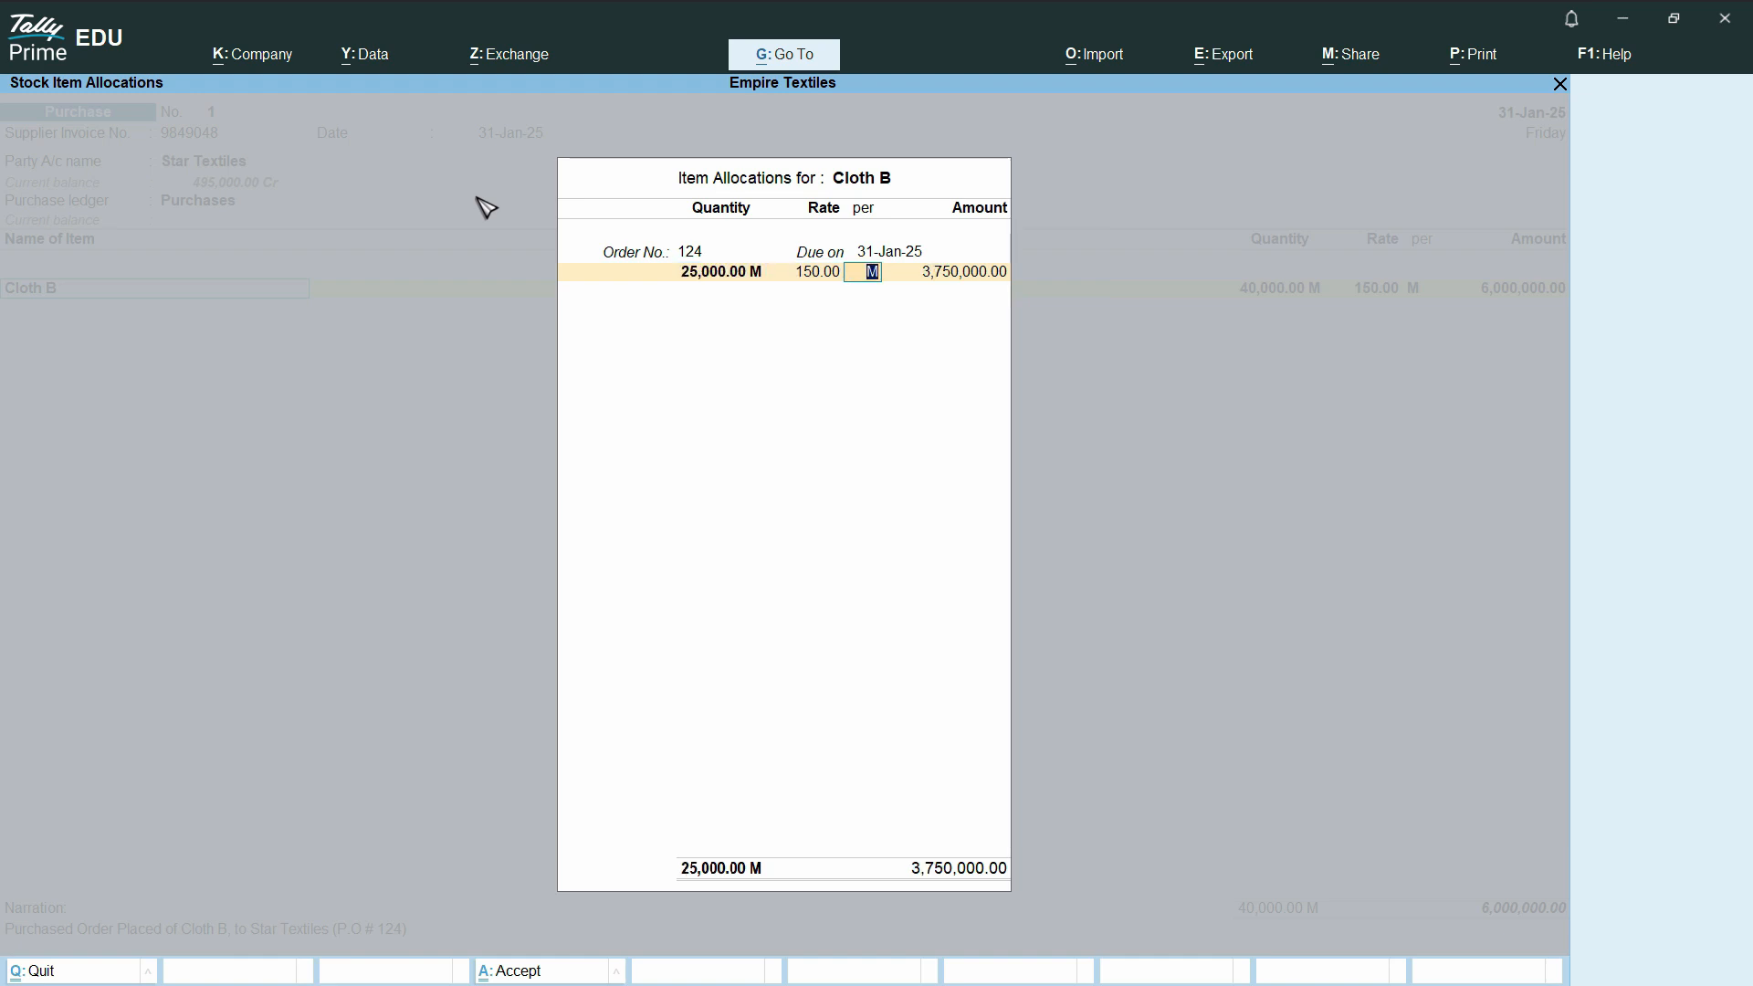
{"action": "key", "text": "Return"}
{"action": "key", "text": "Return"}
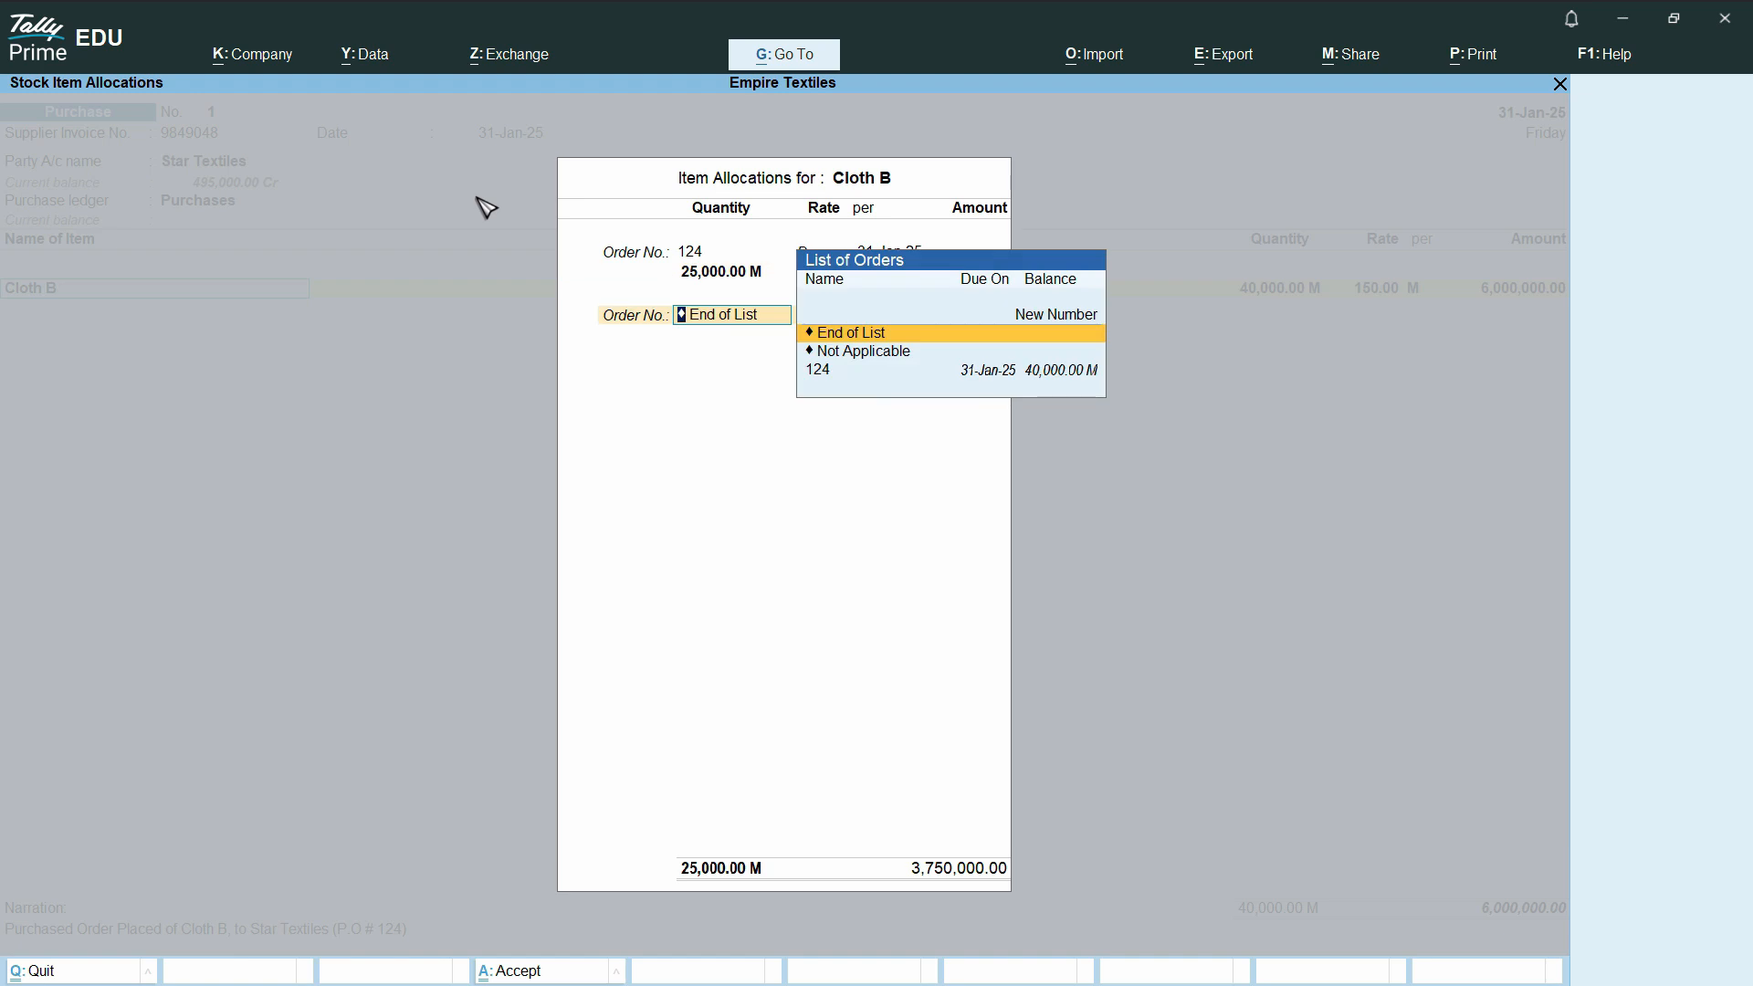
{"action": "key", "text": "Return"}
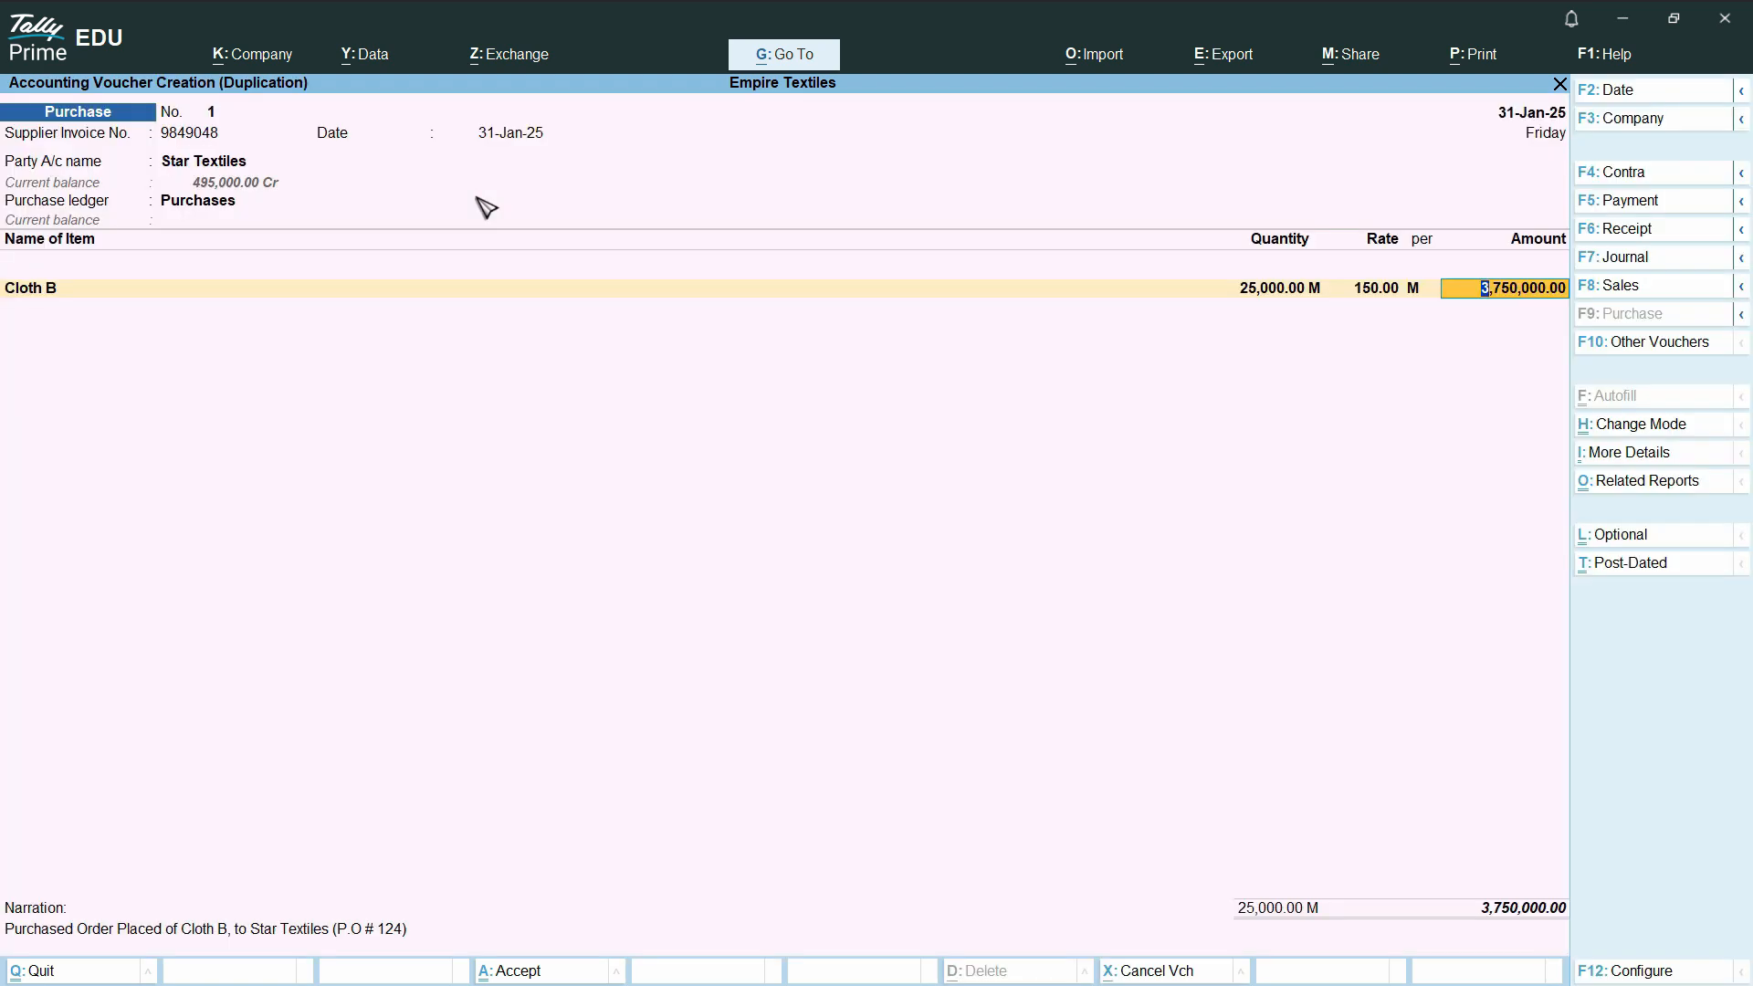
{"action": "key", "text": "Return"}
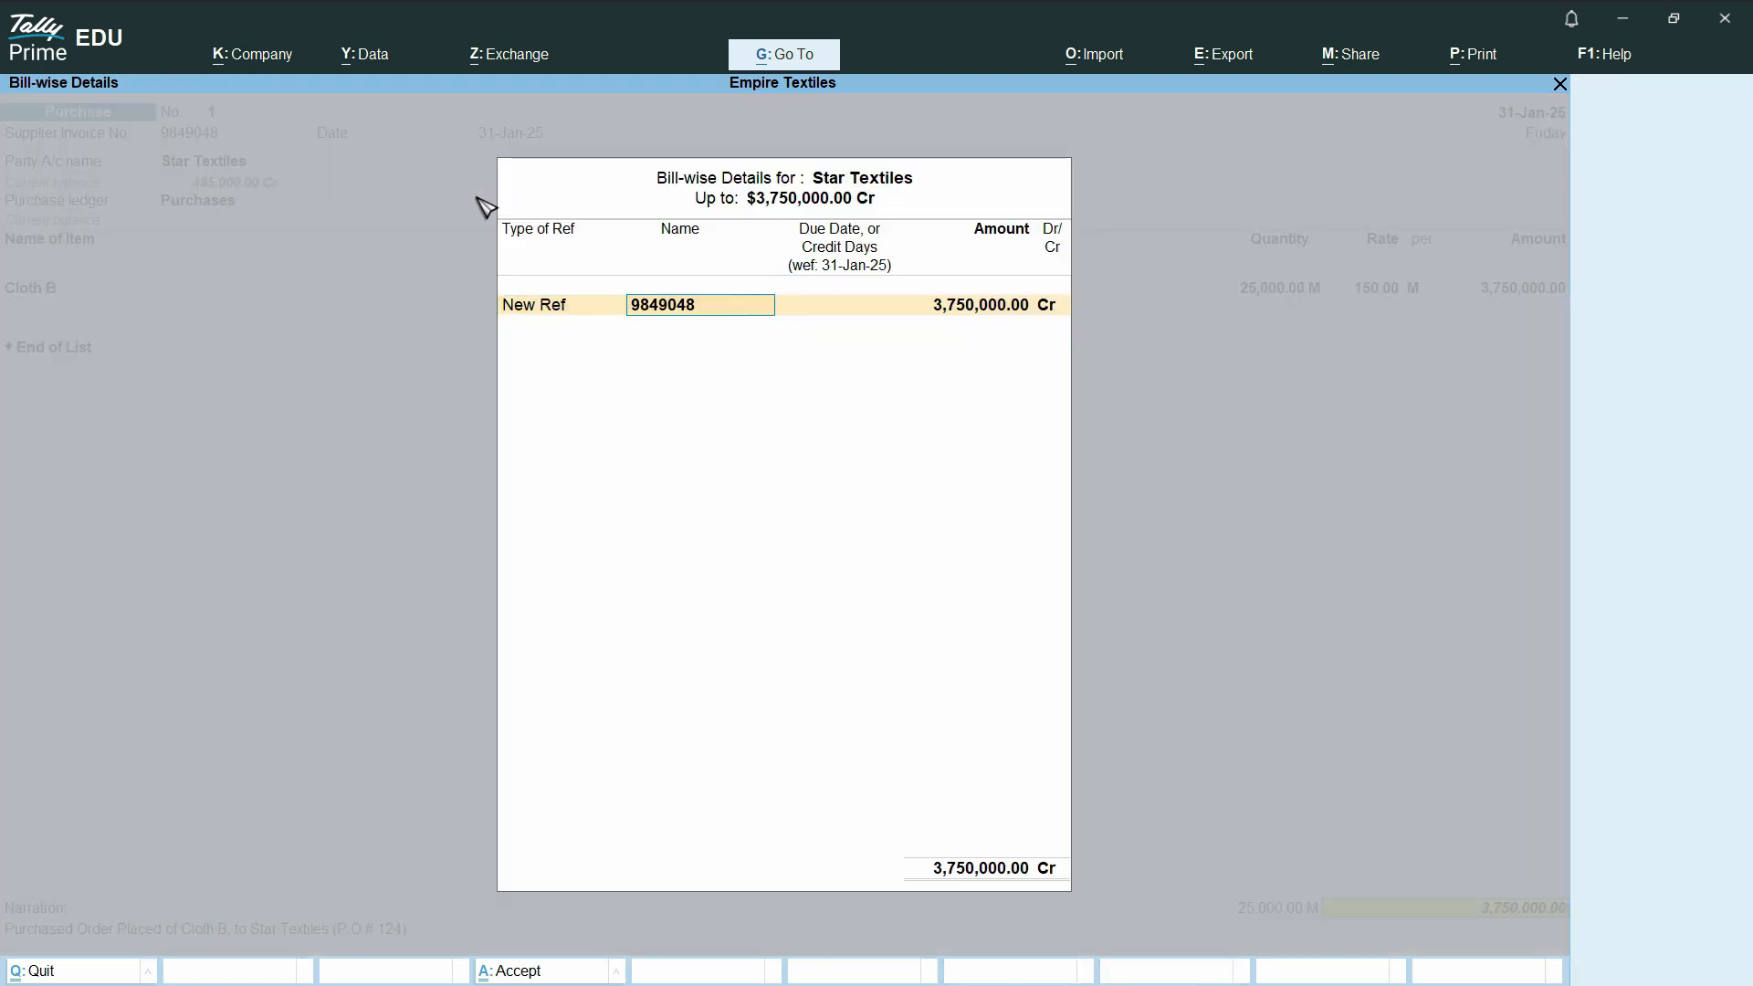
Step: Keep the supplier invoice number as the new bill reference for Star Textiles and set its due date to 31-01-25
{"action": "key", "text": "Return"}
{"action": "key", "text": "Return"}
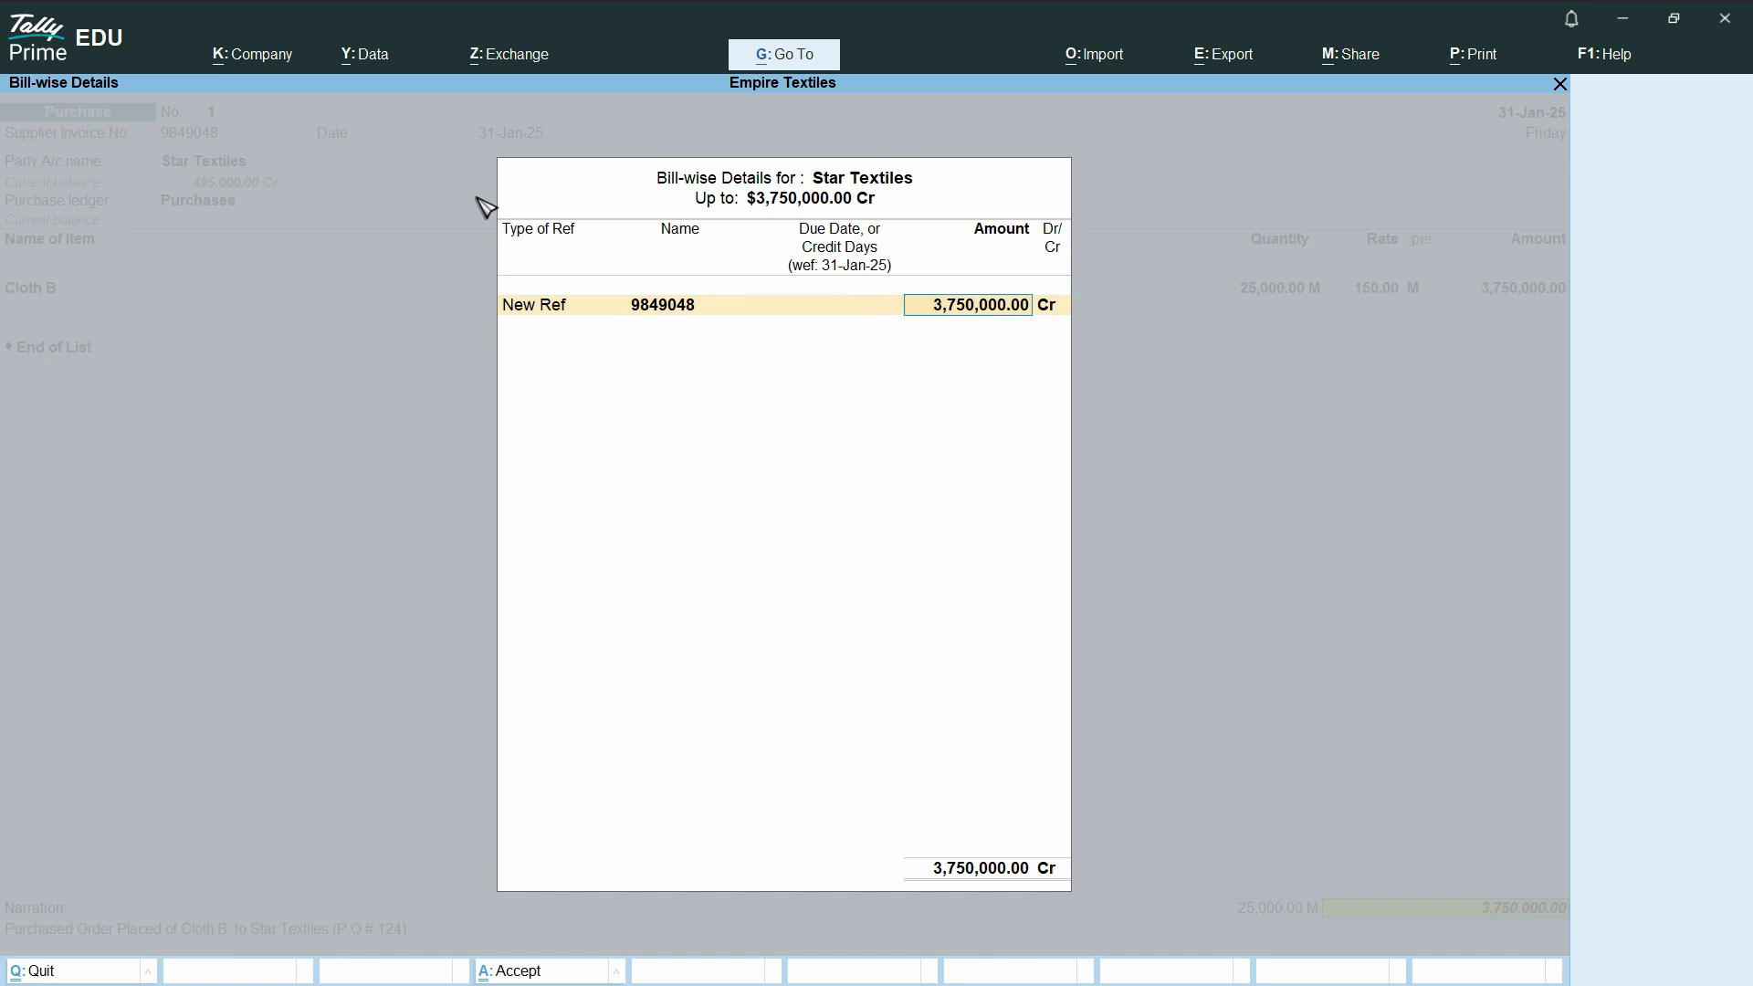
{"action": "key", "text": "shift+Tab"}
{"action": "key", "text": "shift+Tab"}
{"action": "key", "text": "Return"}
{"action": "type", "text": "31"}
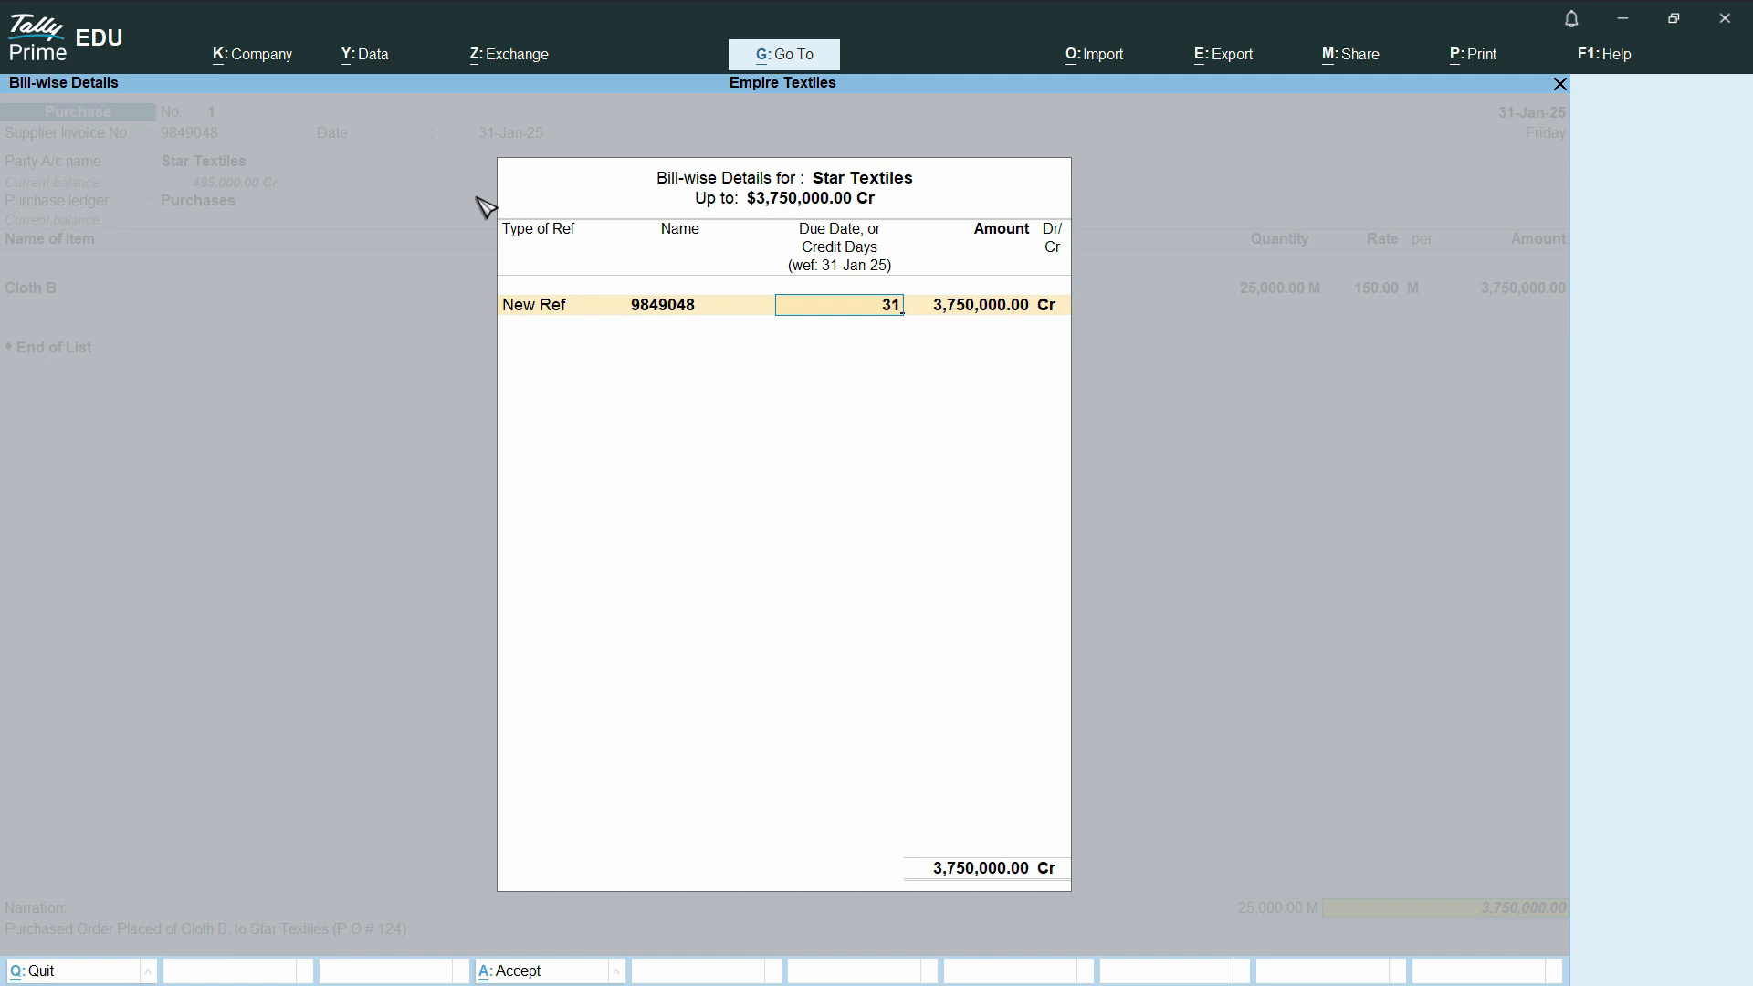
{"action": "type", "text": "-01-25"}
{"action": "key", "text": "Return"}
Step: Try 10 credit days instead of a due date for the bill reference
{"action": "key", "text": "shift+Tab"}
{"action": "type", "text": "10"}
{"action": "key", "text": "Return"}
Step: Set the bill reference's due date to 31-1 and accept the bill-wise details
{"action": "key", "text": "shift+Tab"}
{"action": "type", "text": "31-1"}
{"action": "key", "text": "Return"}
{"action": "key", "text": "shift+Tab"}
{"action": "key", "text": "ctrl+a"}
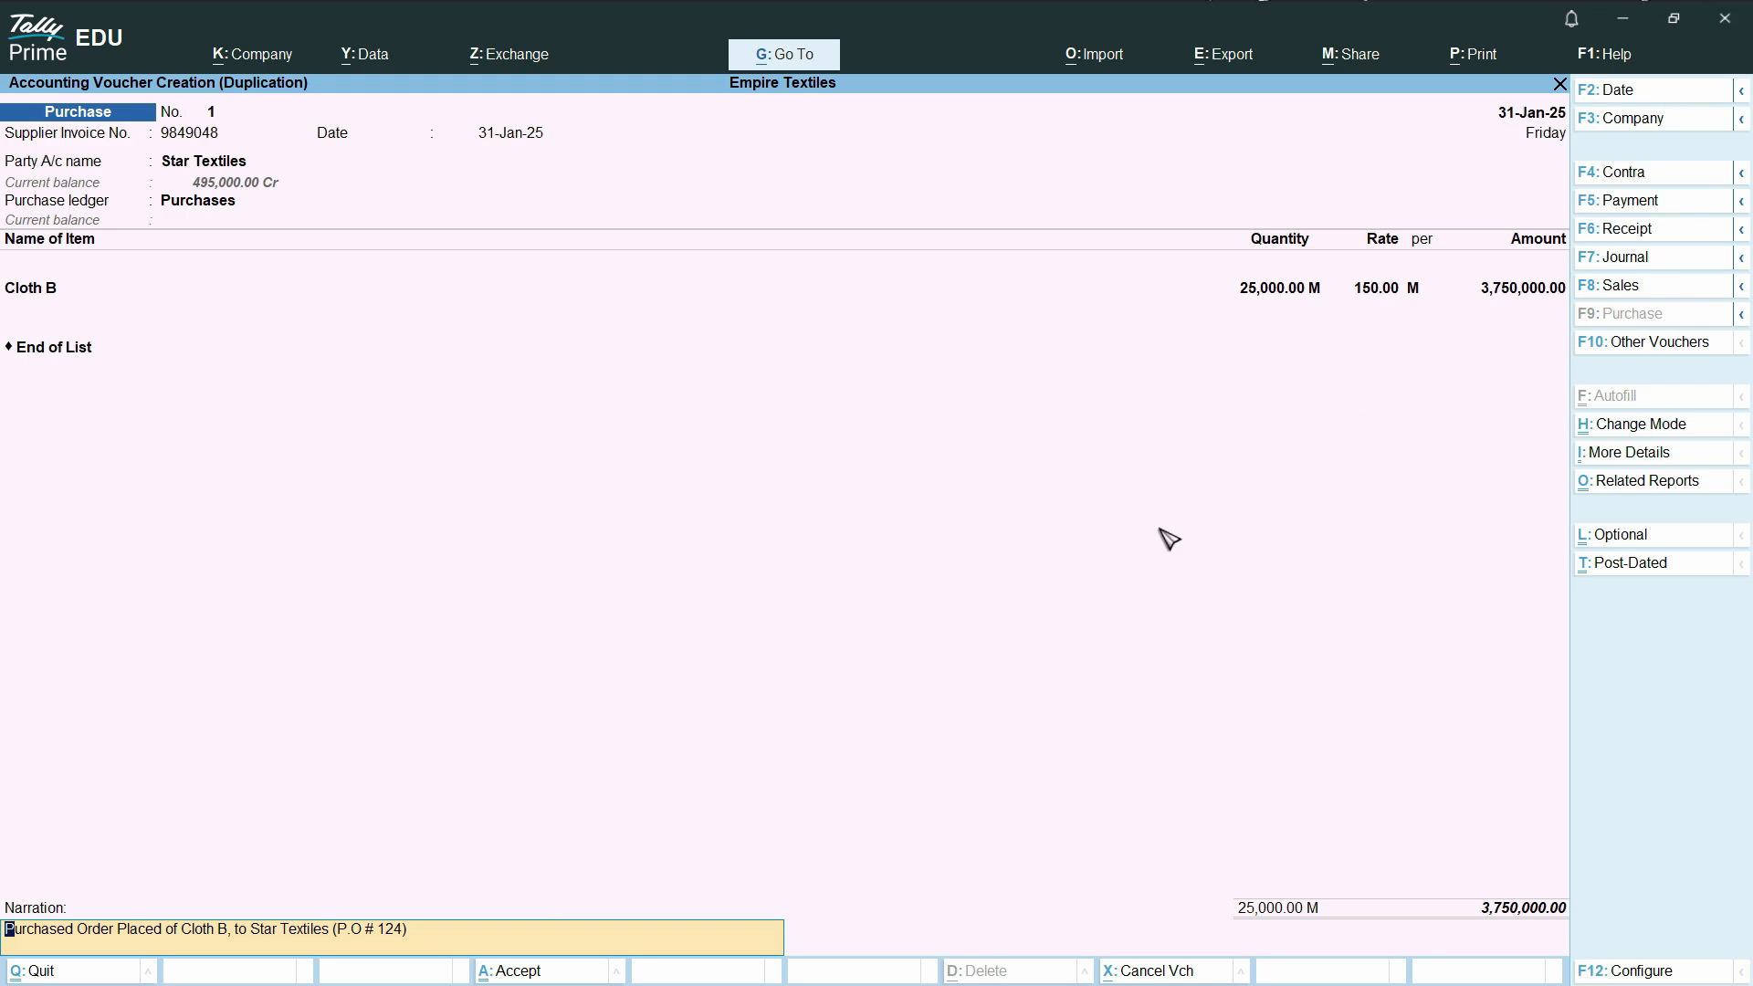
Step: Check the 3-Jan-25 Cloth B amount in the Excel sheet, then replace the voucher narration with that row's copied description
{"action": "key", "text": "alt+Tab"}
{"action": "left_click", "coordinate": [1581, 373]}
{"action": "key", "text": "alt+Tab"}
{"action": "key", "text": "alt+Tab"}
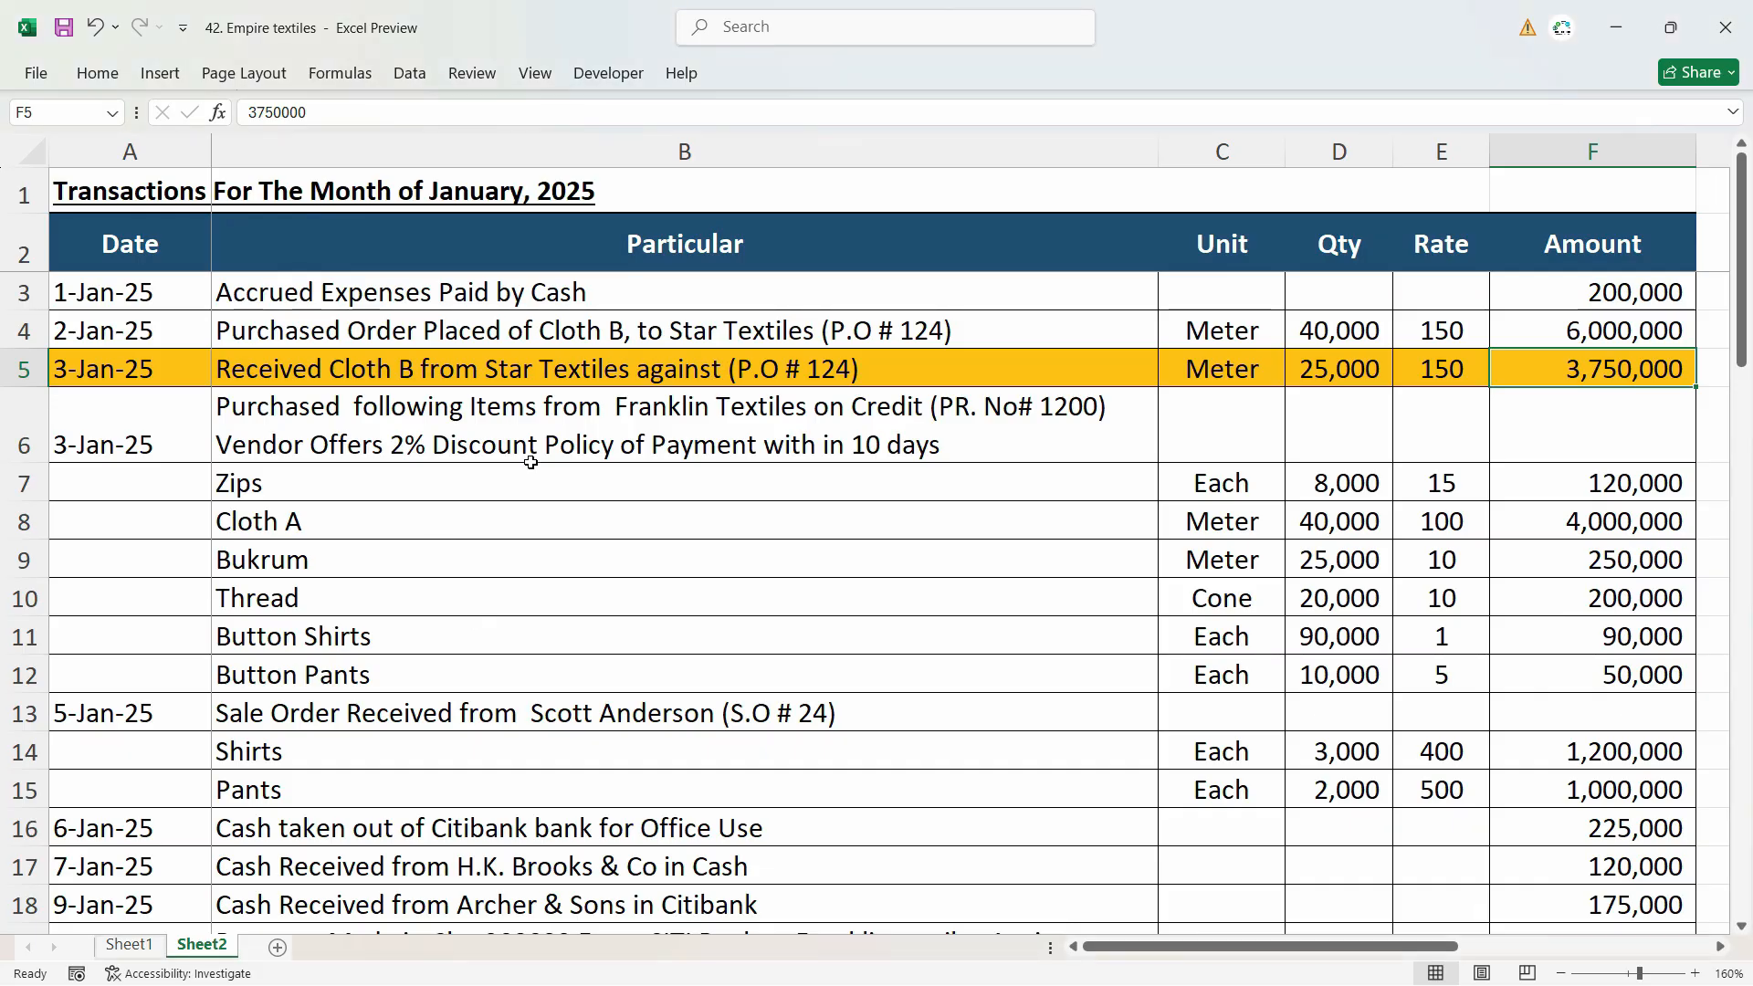
{"action": "left_click", "coordinate": [593, 377]}
{"action": "key", "text": "ctrl+c"}
{"action": "key", "text": "alt+Tab"}
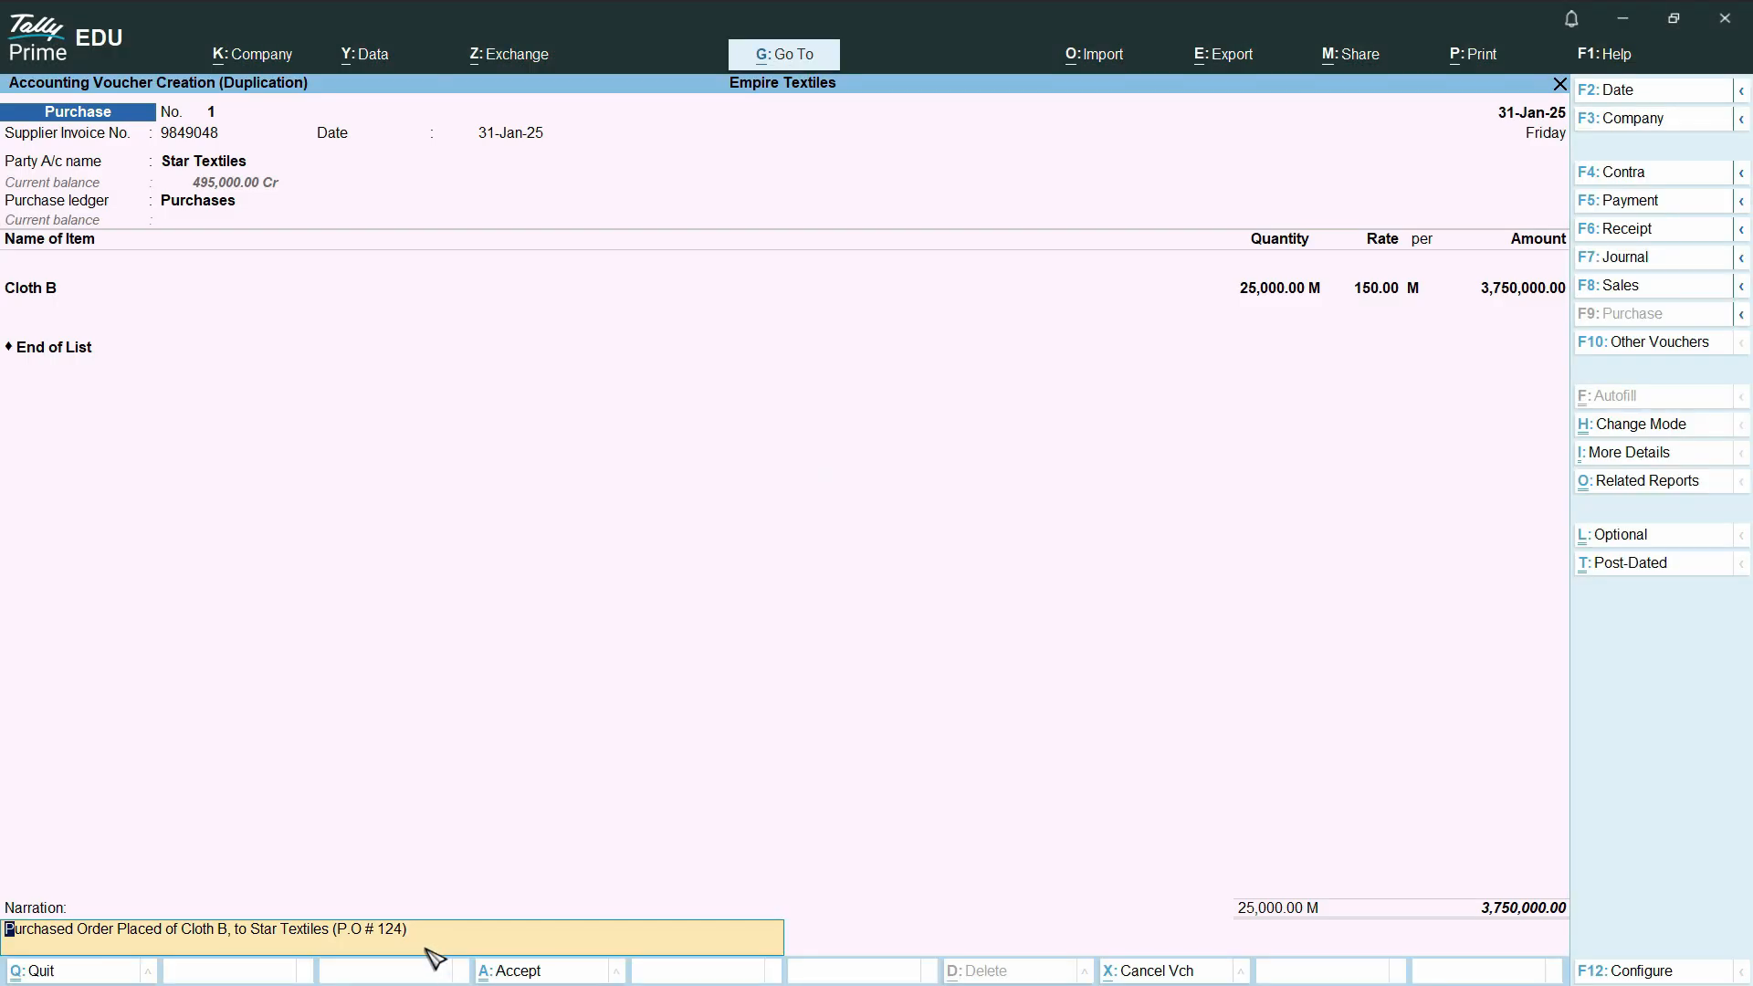
{"action": "key", "text": "ctrl+alt+v"}
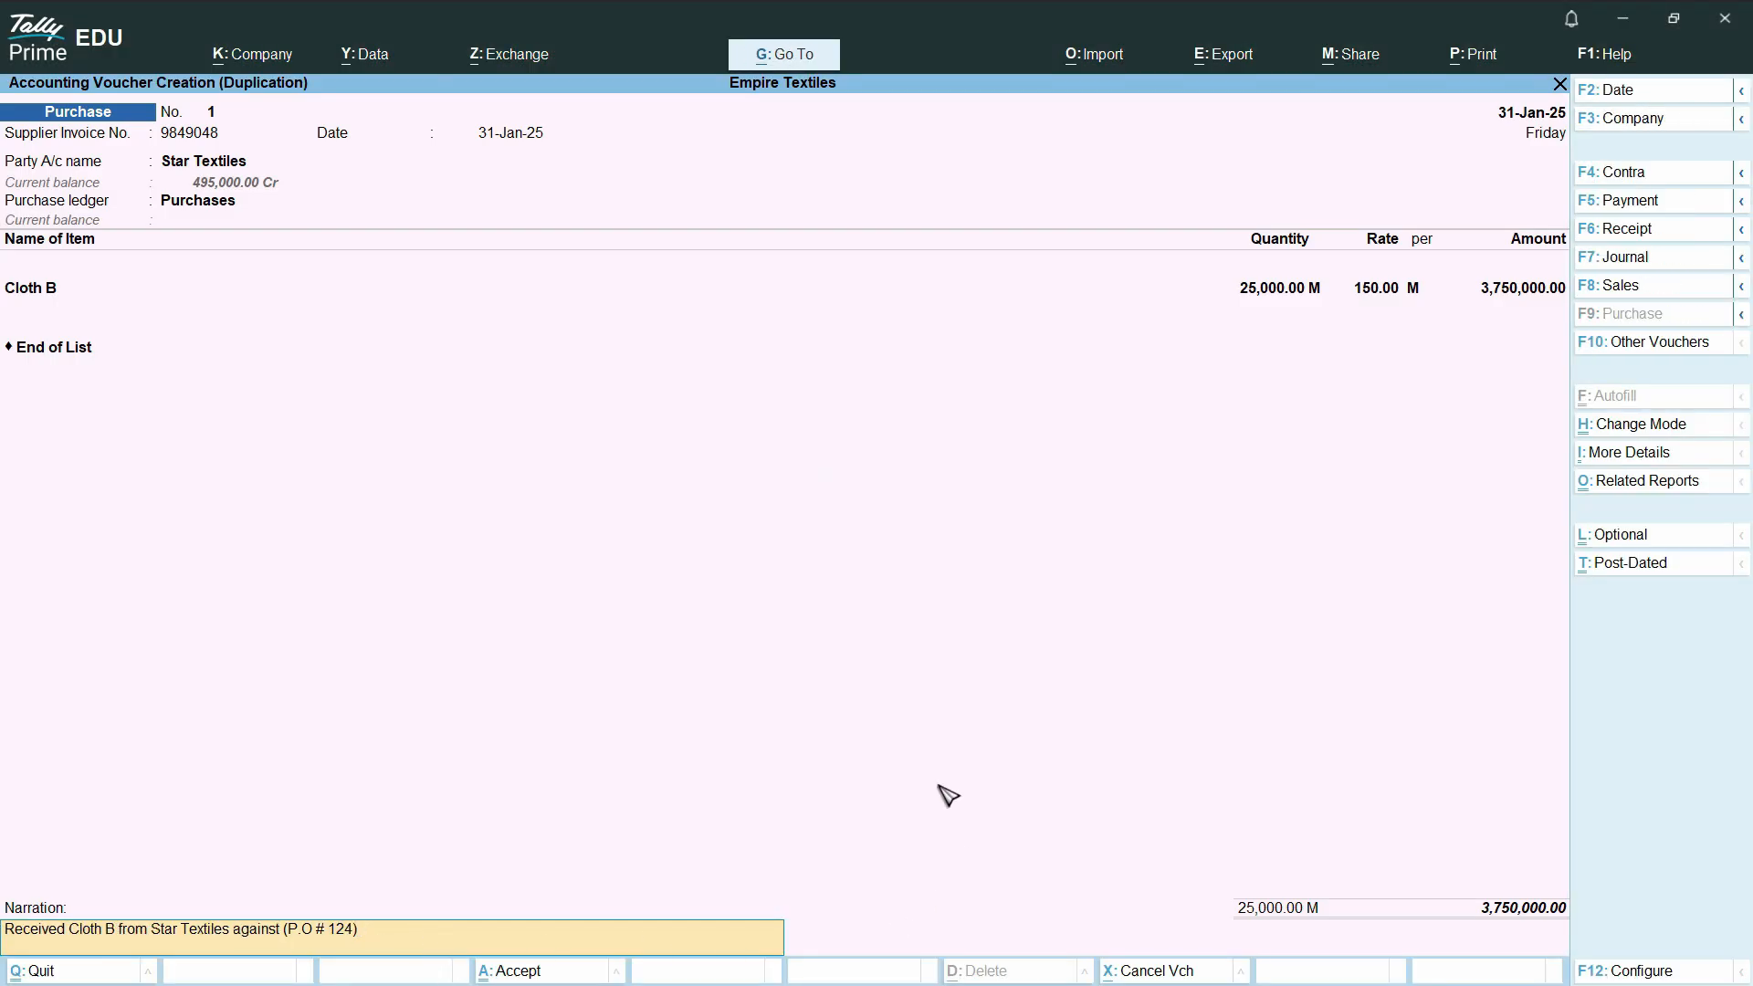
Step: Save the Purchase voucher and compare its Day Book entry with the Star Textiles purchase order entry
{"action": "key", "text": "ctrl+a"}
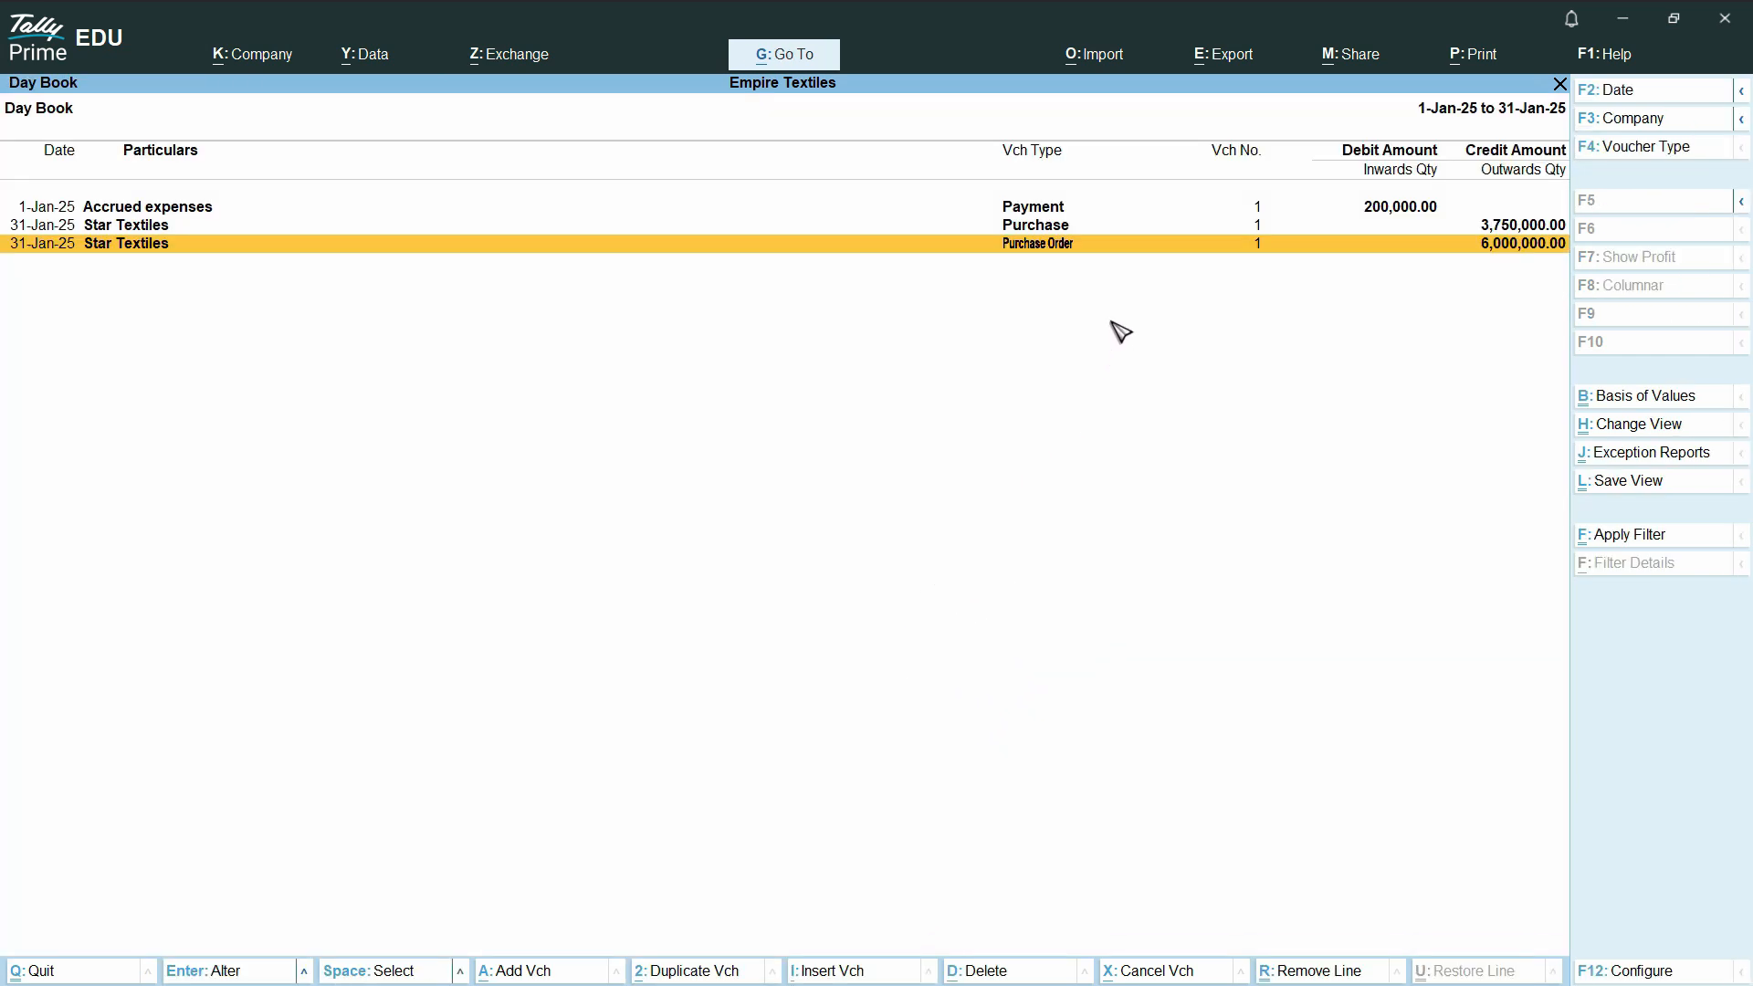
{"action": "left_click", "coordinate": [1049, 227]}
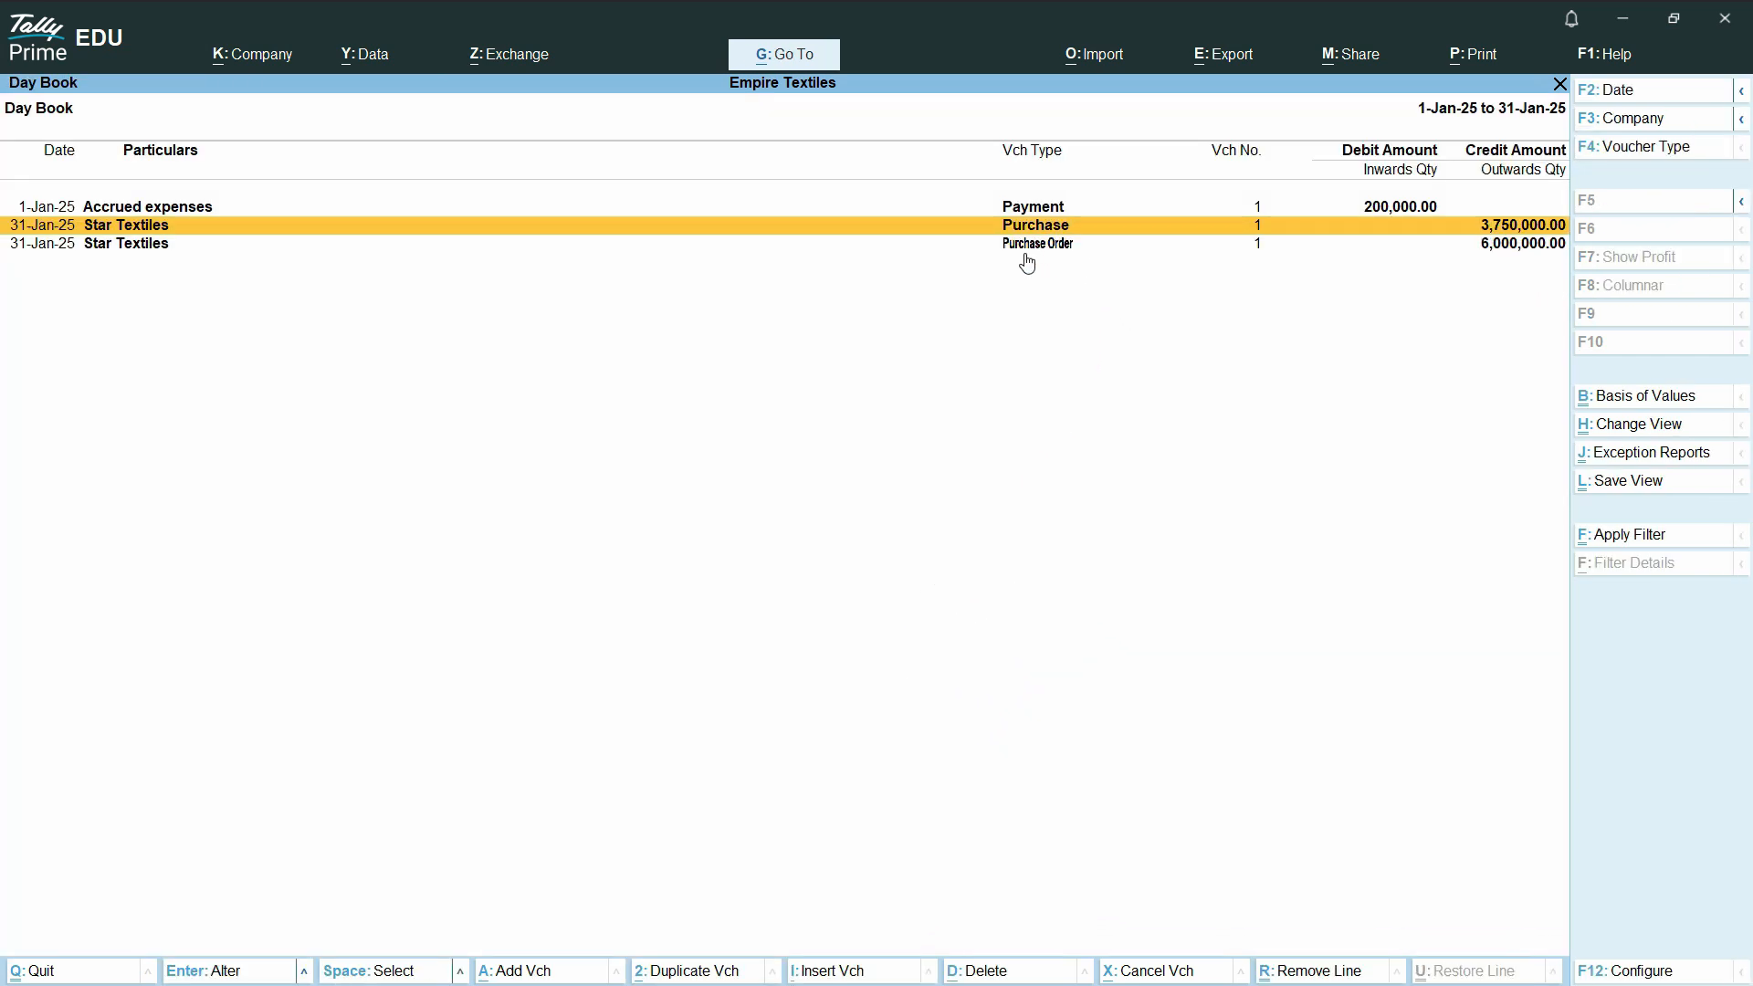
{"action": "left_click", "coordinate": [1027, 246]}
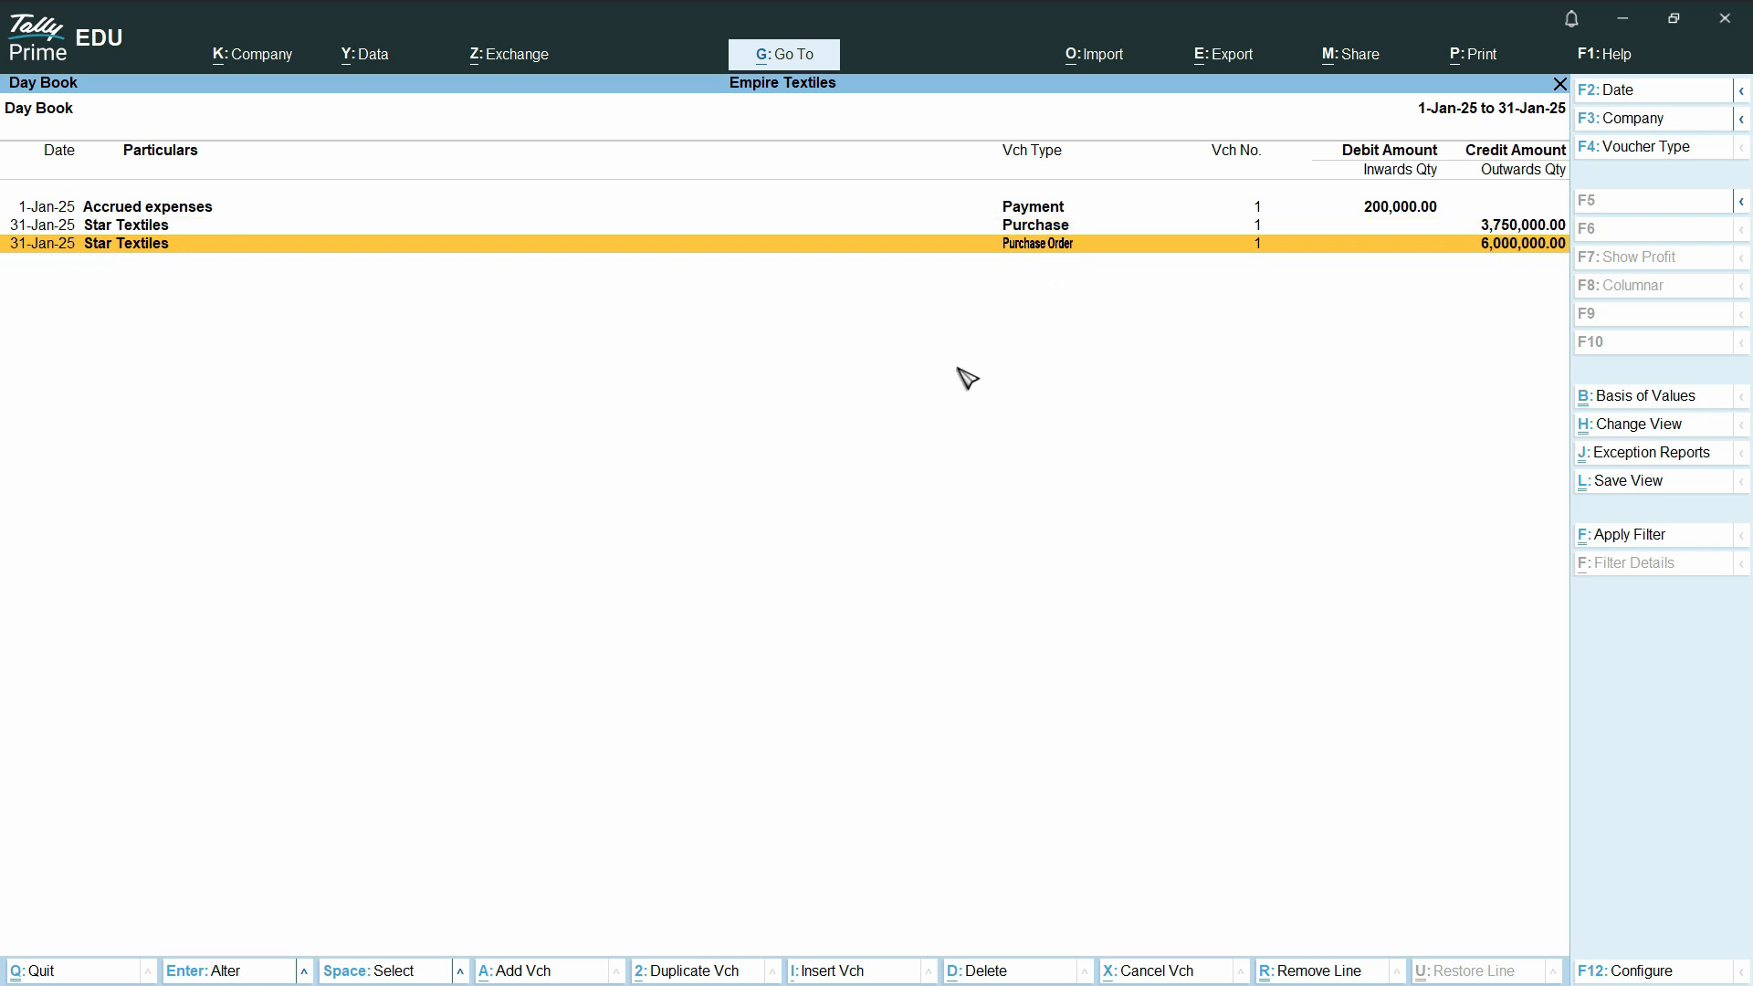